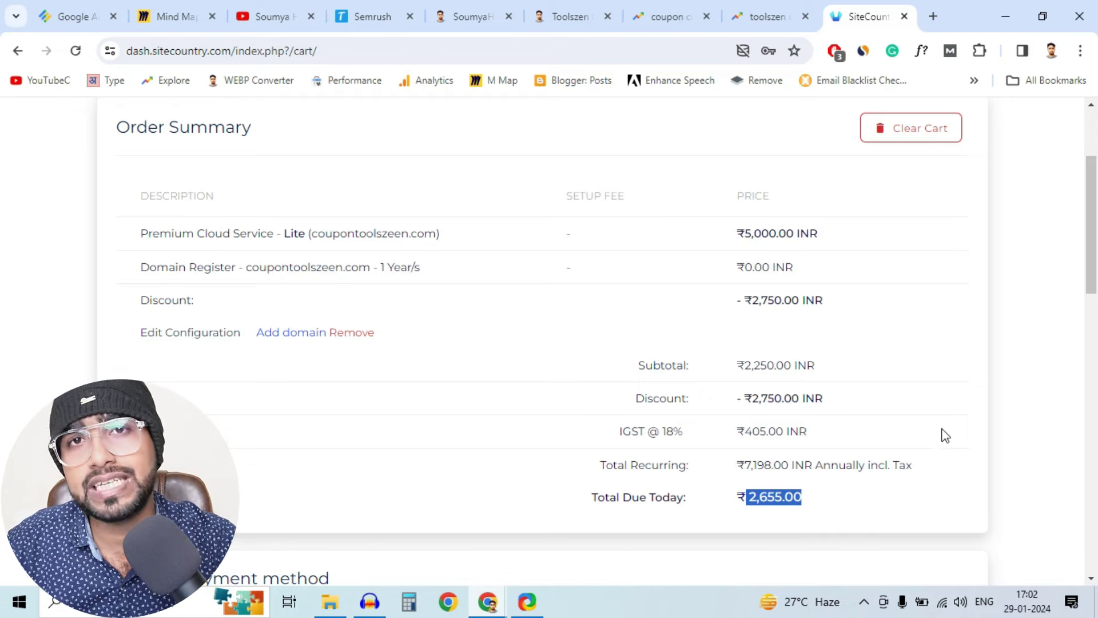
# Switch to the Mini Blog mind map in Miro and review its branches on requirements and creating mini blogs
pyautogui.click(578, 7)
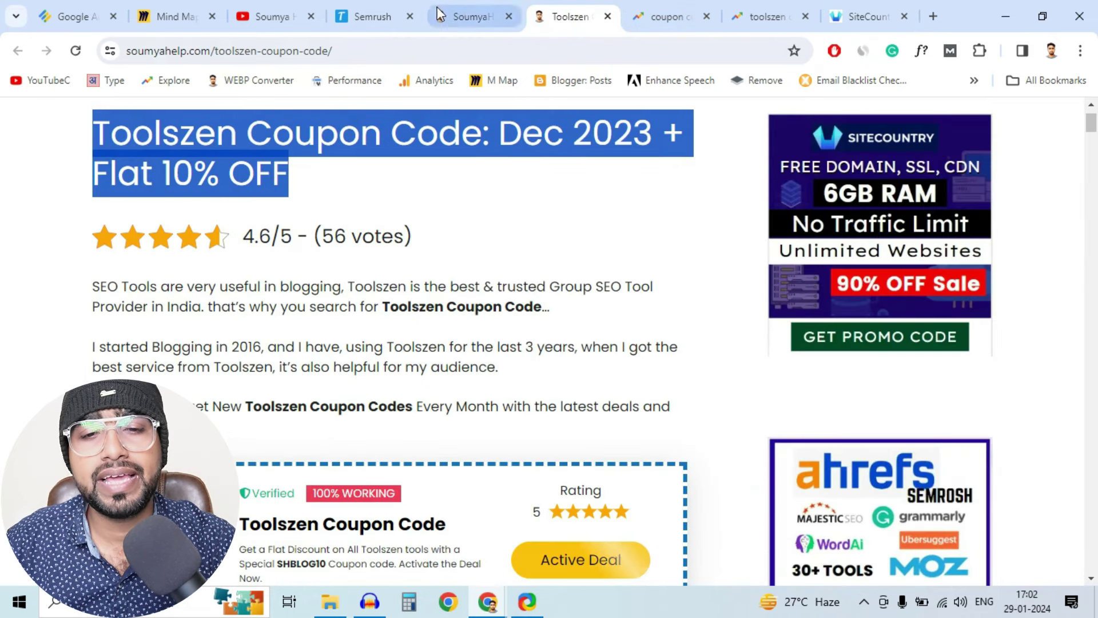
pyautogui.click(171, 15)
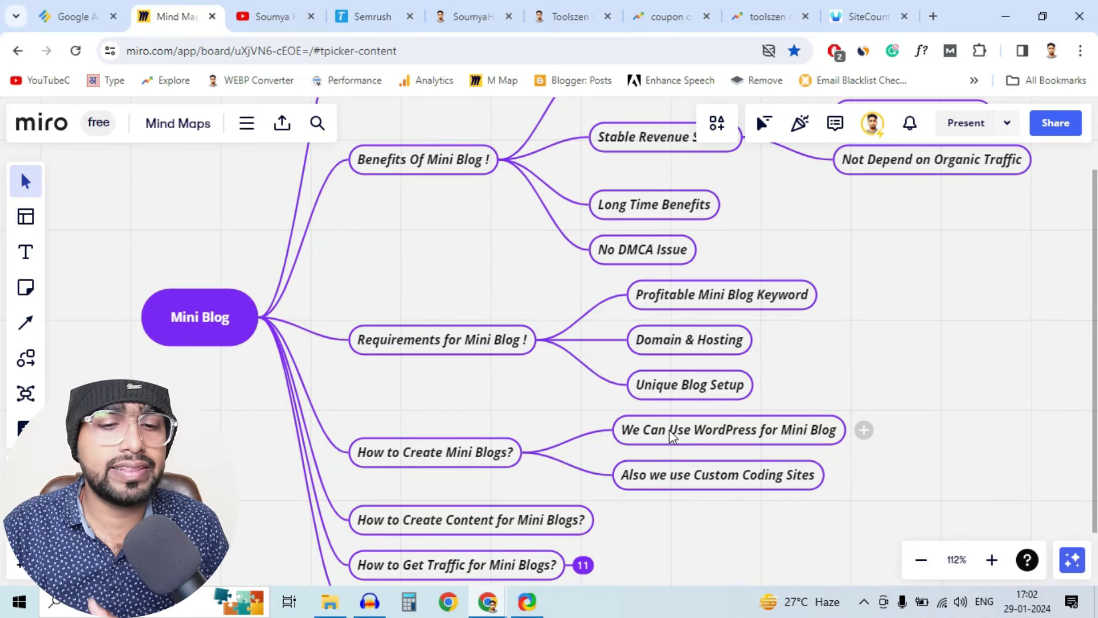
pyautogui.scroll(-2, 672, 434)
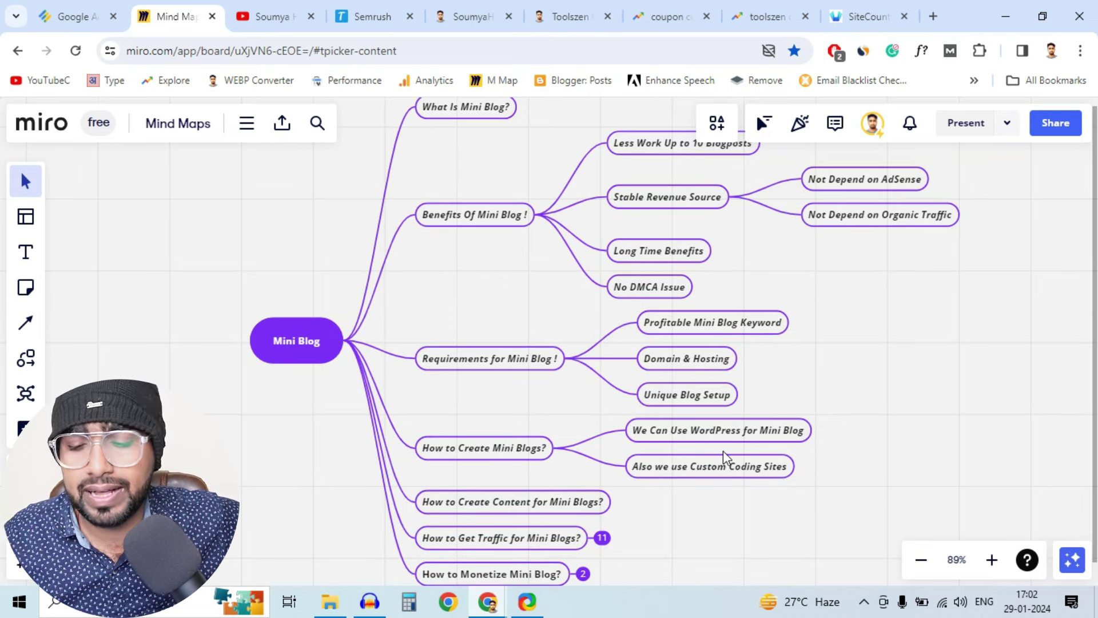
pyautogui.scroll(-1, 725, 457)
pyautogui.scroll(-5, 725, 458)
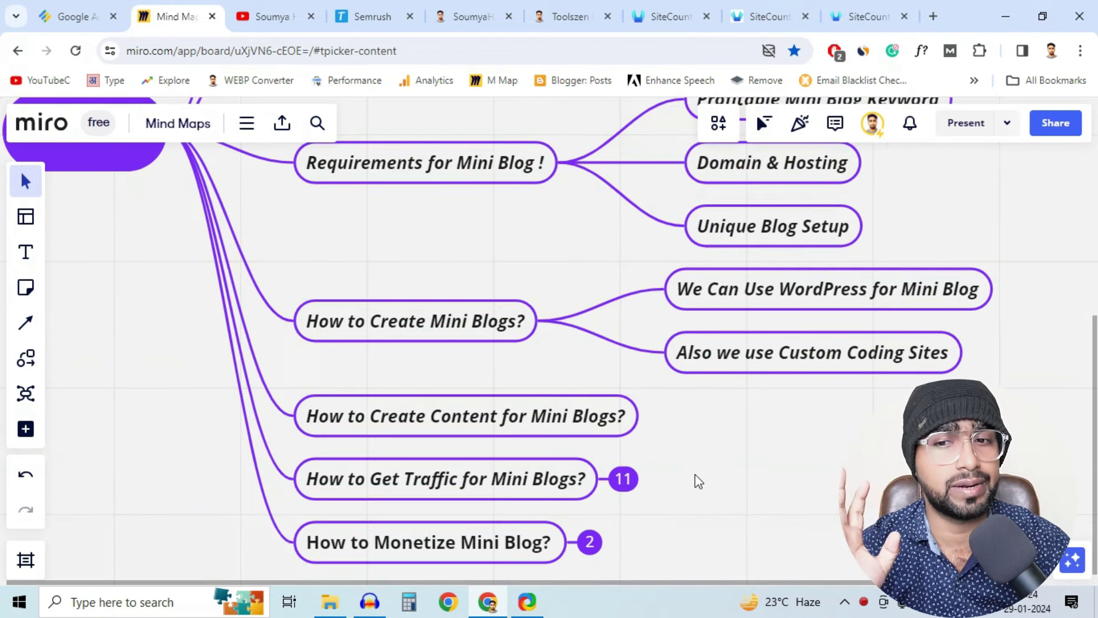
# Switch to the YouTube channel page and search the channel's videos for "wordpress"
pyautogui.click(839, 20)
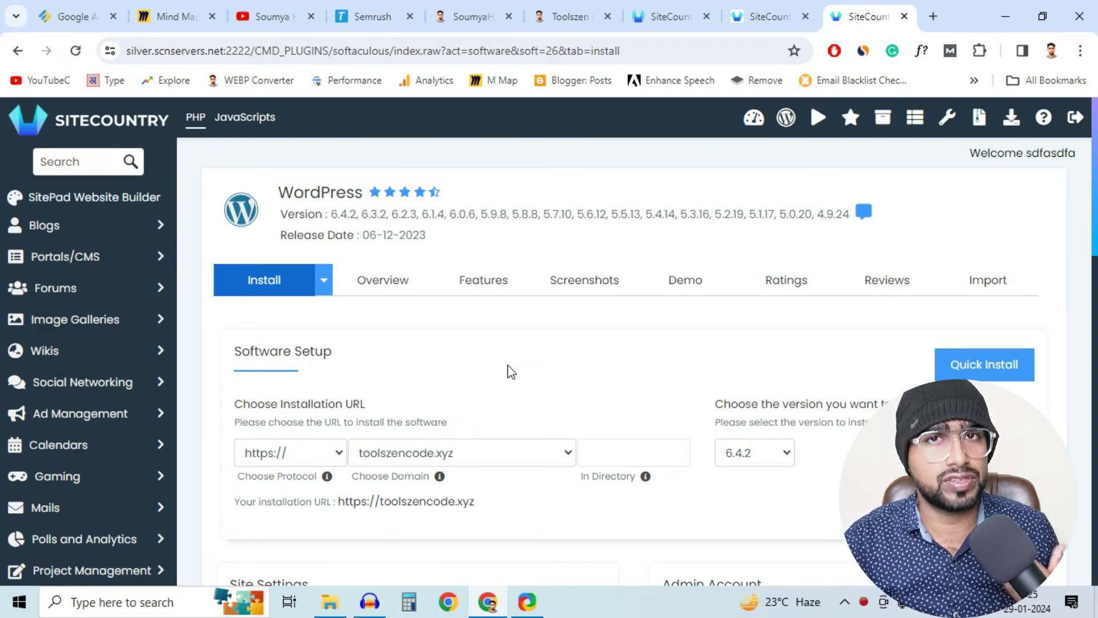
pyautogui.click(269, 23)
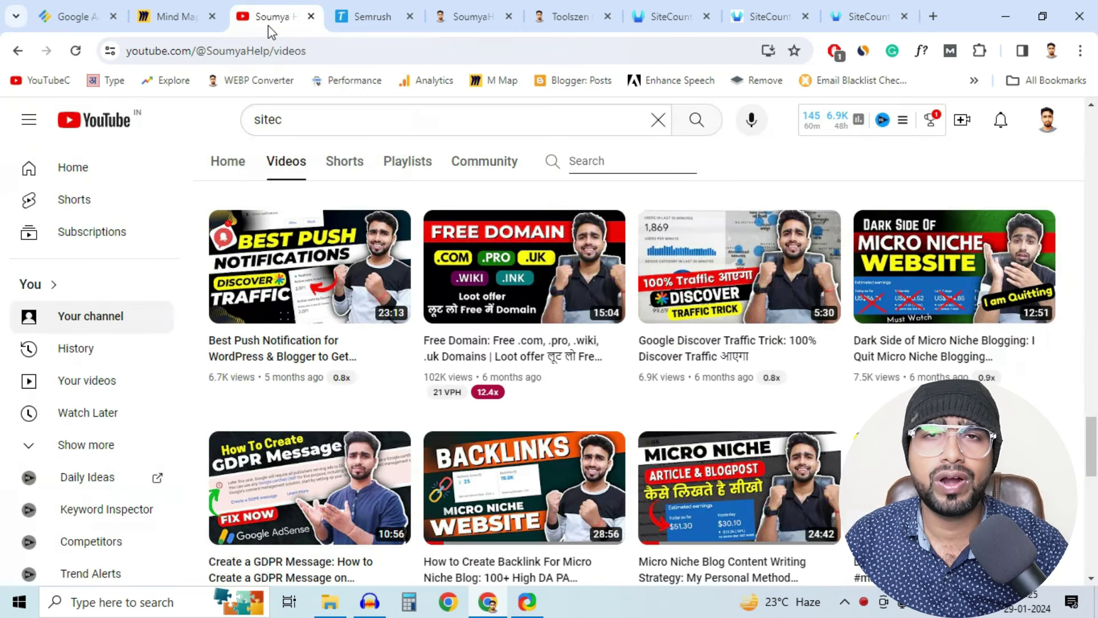
pyautogui.click(622, 164)
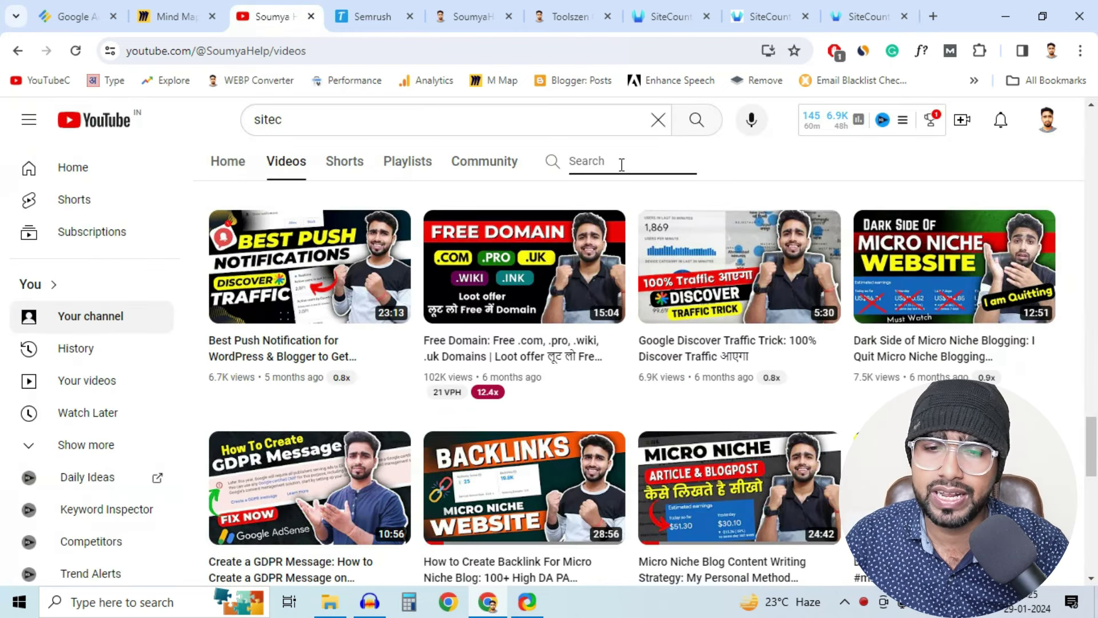
pyautogui.write('word')
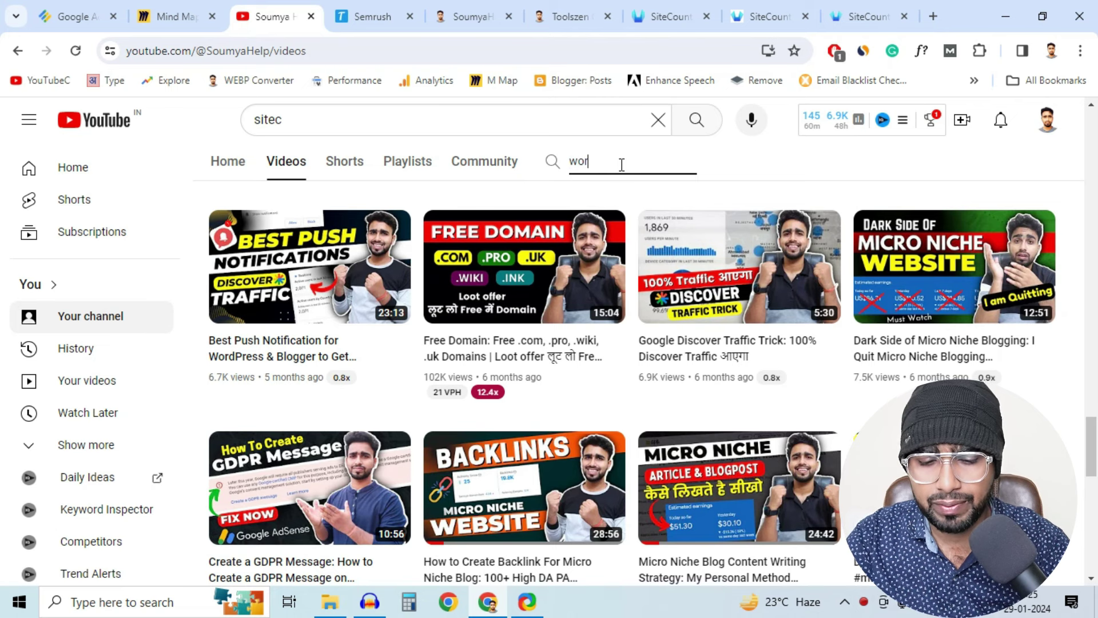
pyautogui.write('press')
pyautogui.press('Return')
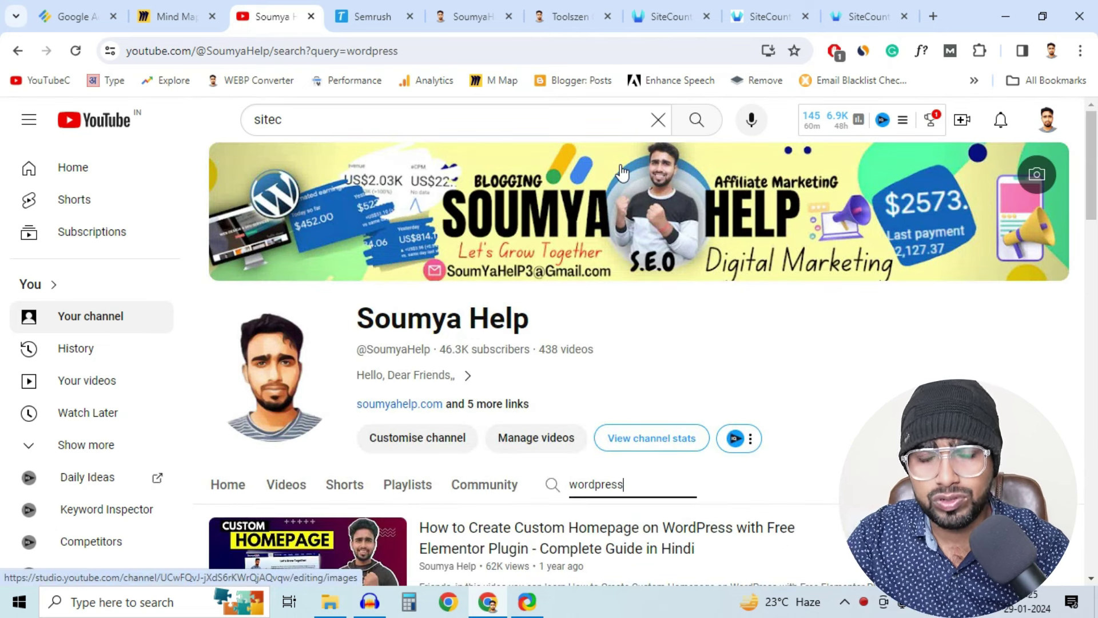
# Look through the channel's WordPress tutorial results and return to its full list of videos
pyautogui.scroll(-3, 967, 353)
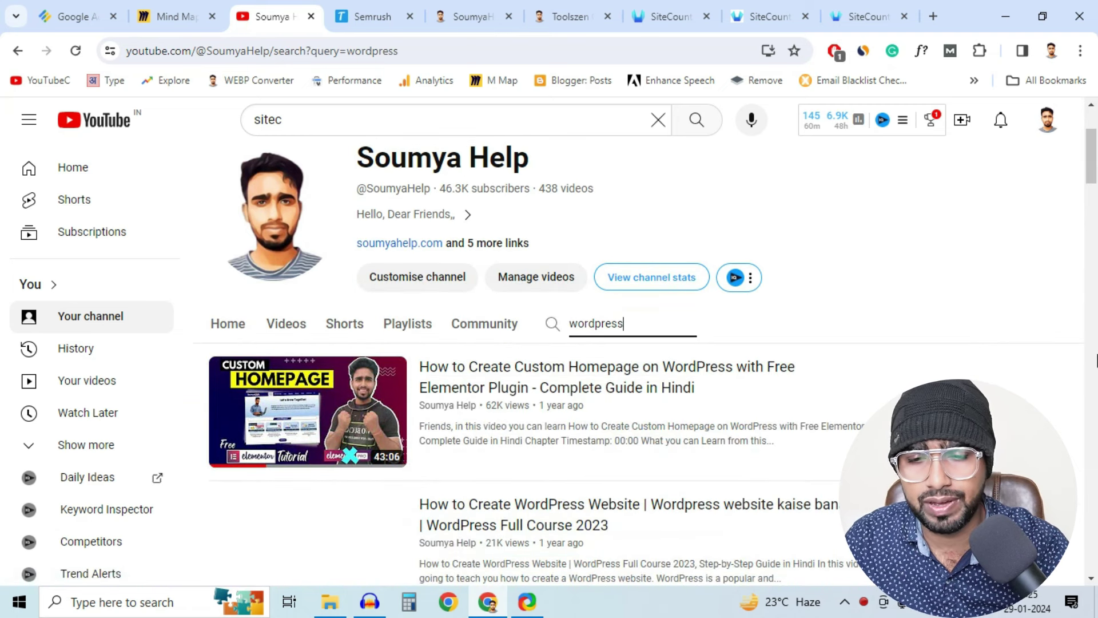
pyautogui.scroll(-1, 1096, 340)
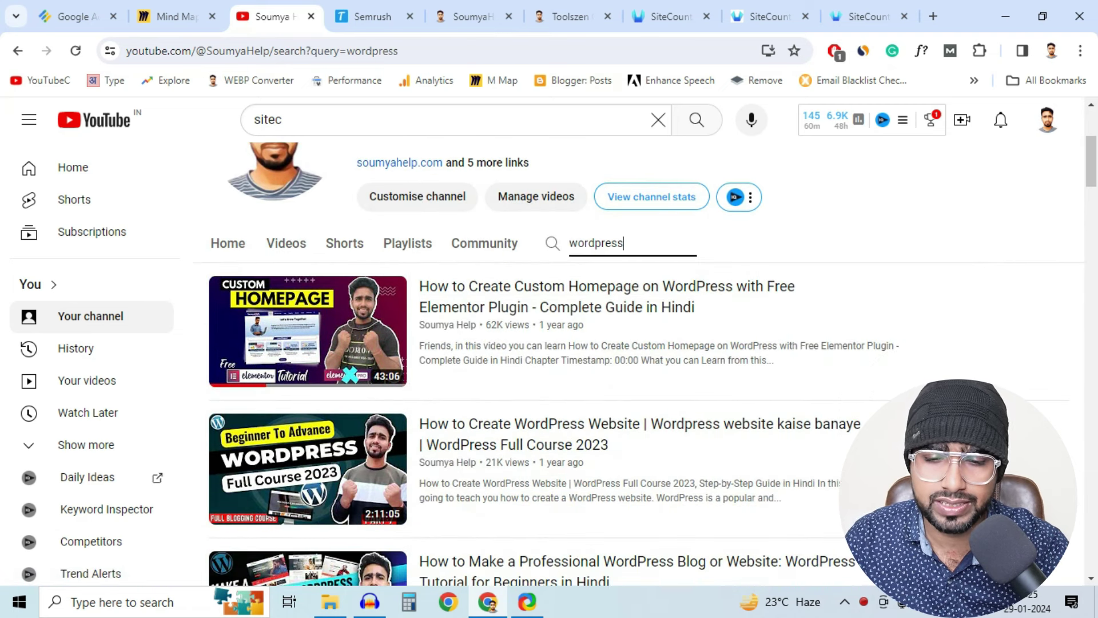
pyautogui.moveTo(566, 435)
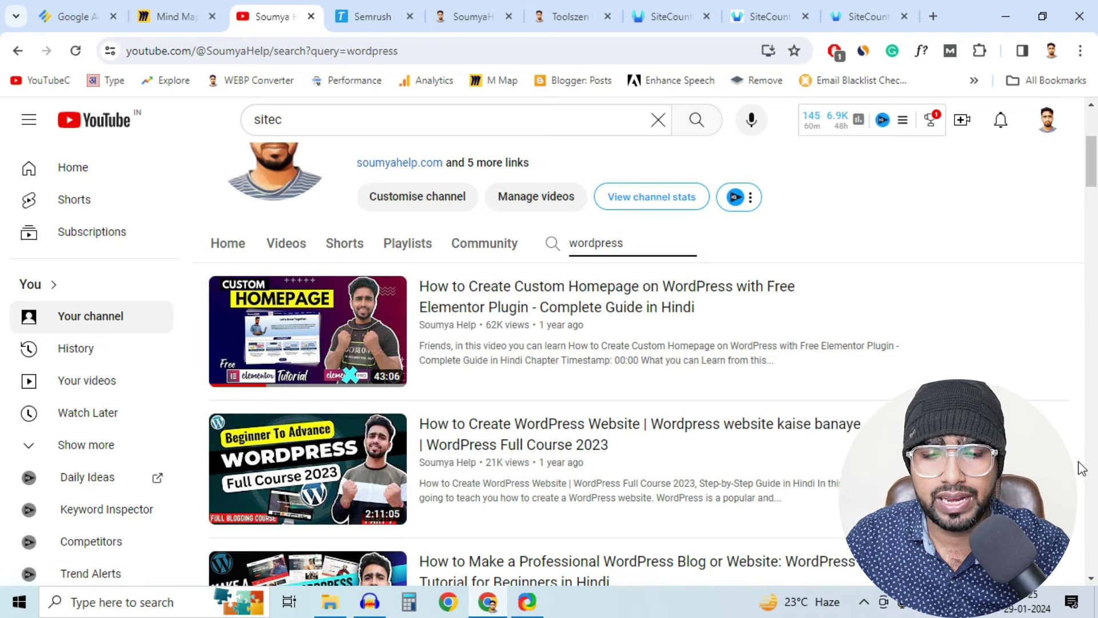
pyautogui.scroll(-2, 1081, 468)
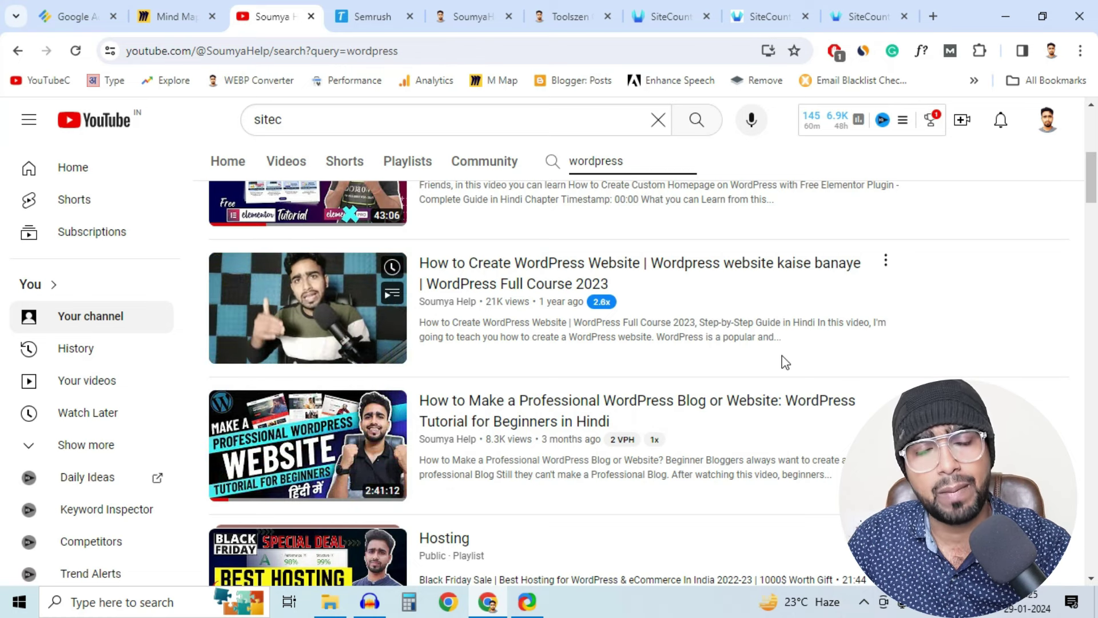
pyautogui.scroll(5, 902, 336)
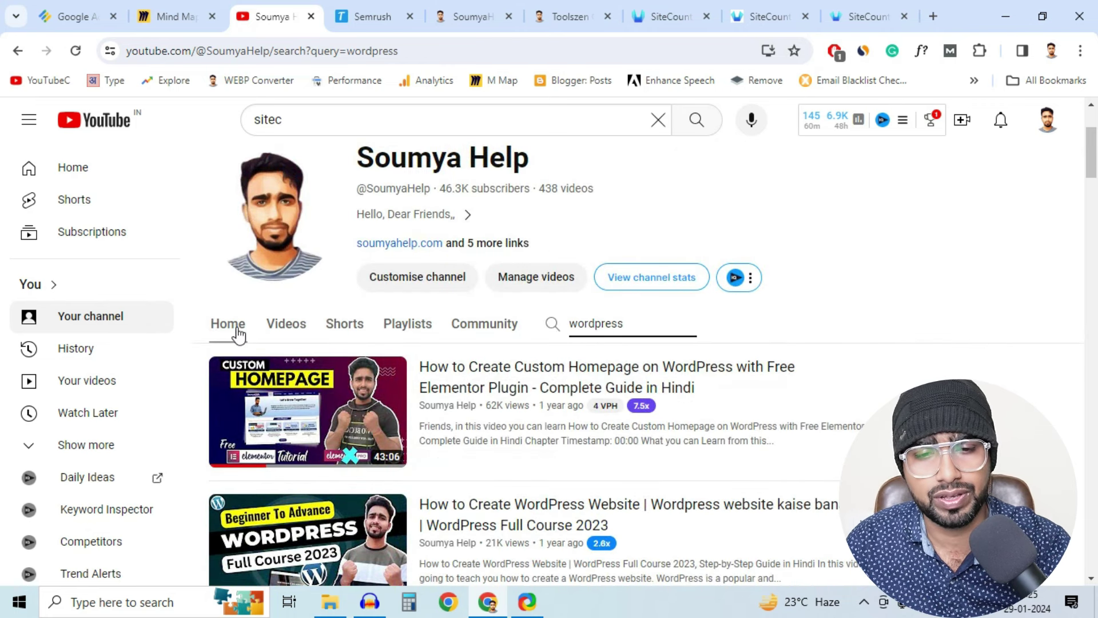
pyautogui.click(290, 336)
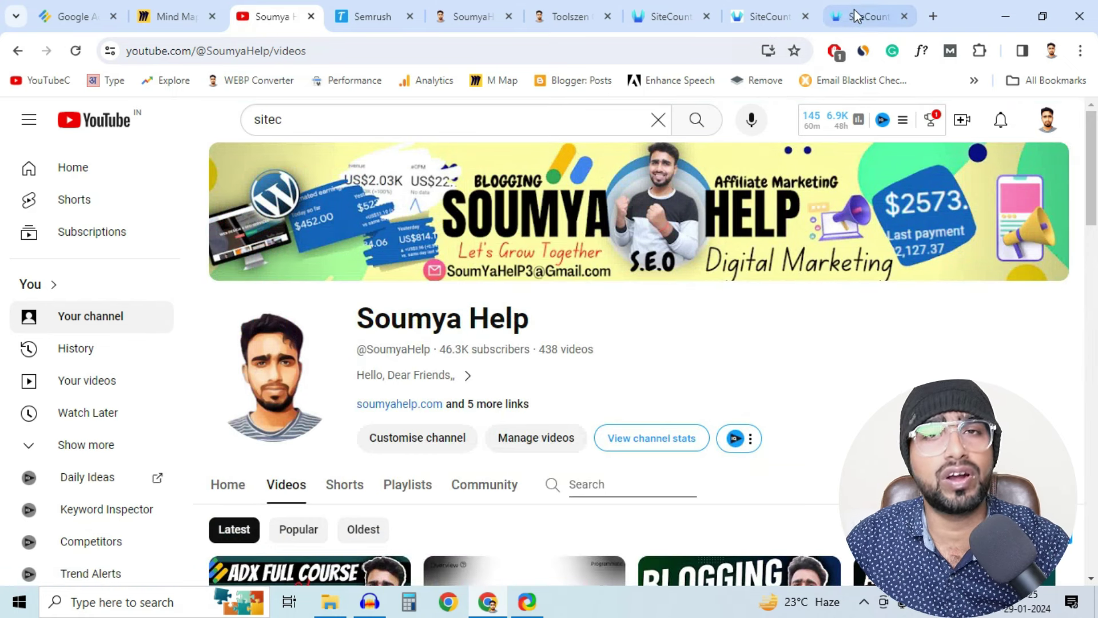
# Return to the Softaculous WordPress install form and check the protocol options for the installation URL
pyautogui.moveTo(856, 16)
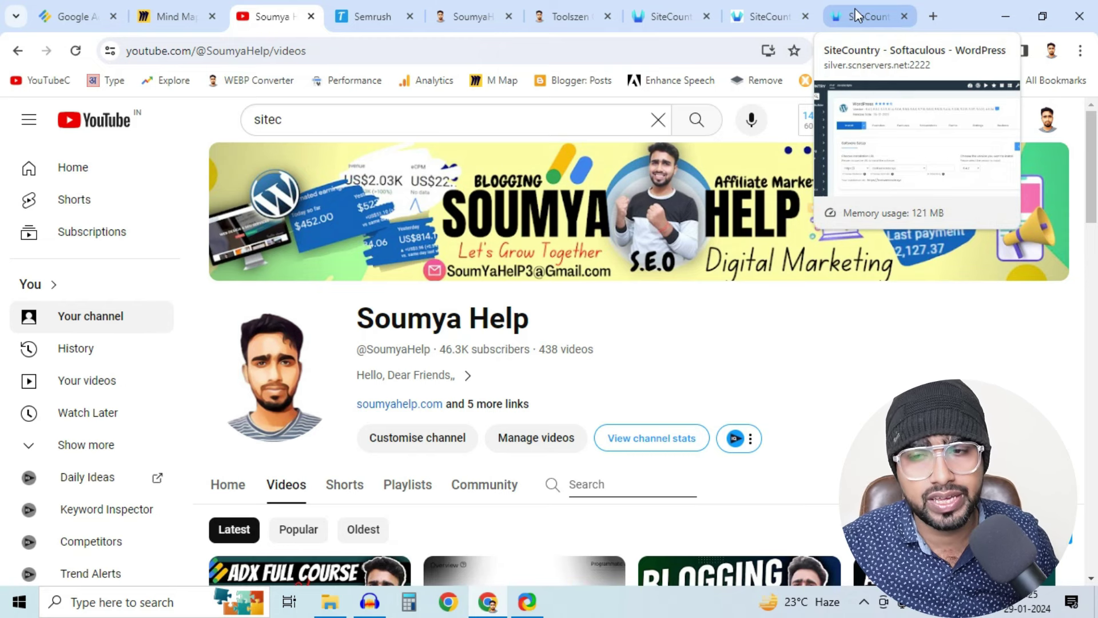
pyautogui.click(856, 15)
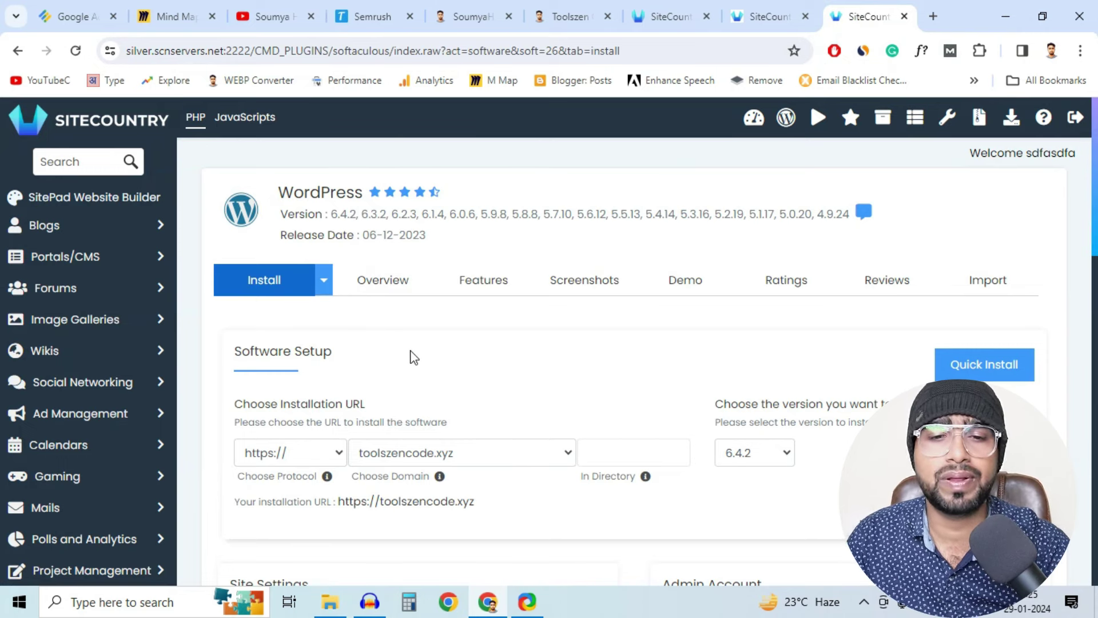
pyautogui.click(289, 458)
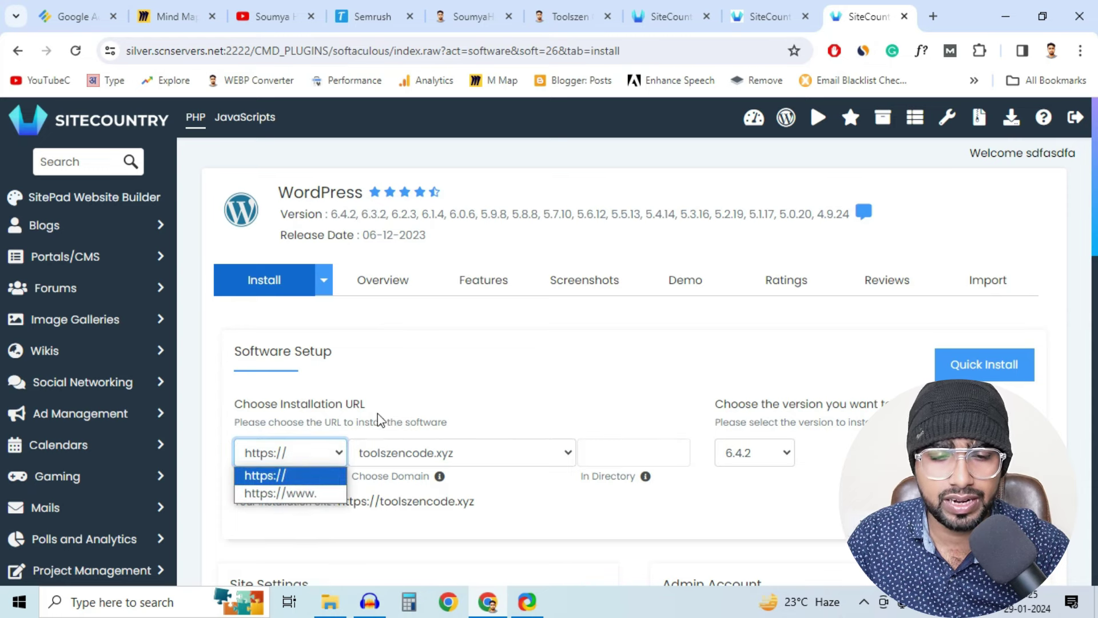
pyautogui.click(448, 358)
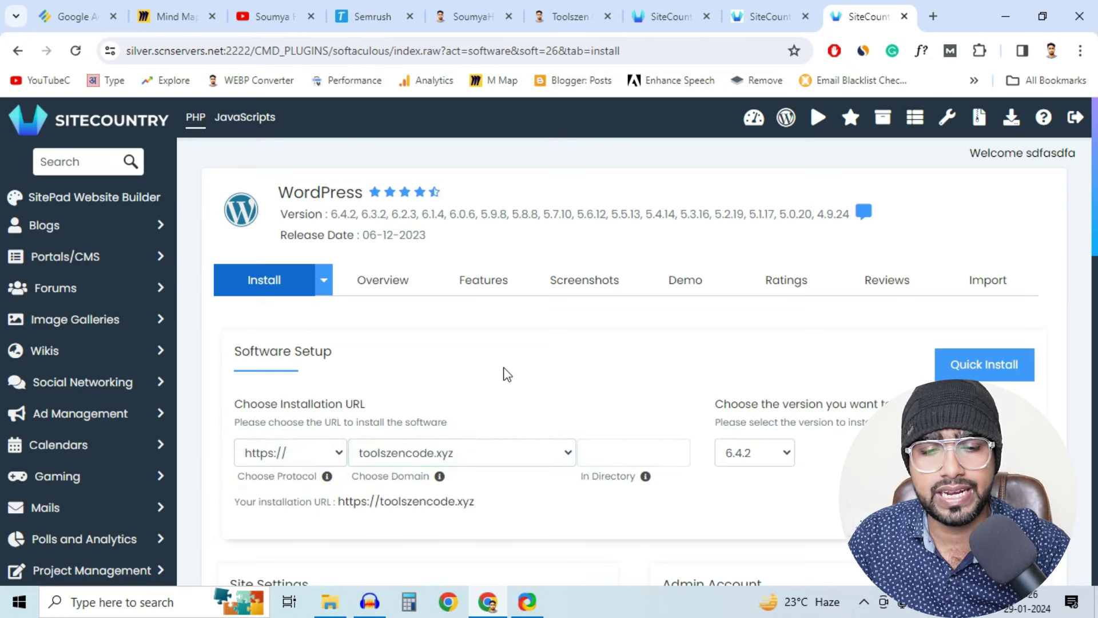
# Replace the site name in Site Settings with "ToolsZen Coupon Code" and select that text for reuse
pyautogui.scroll(-2, 630, 343)
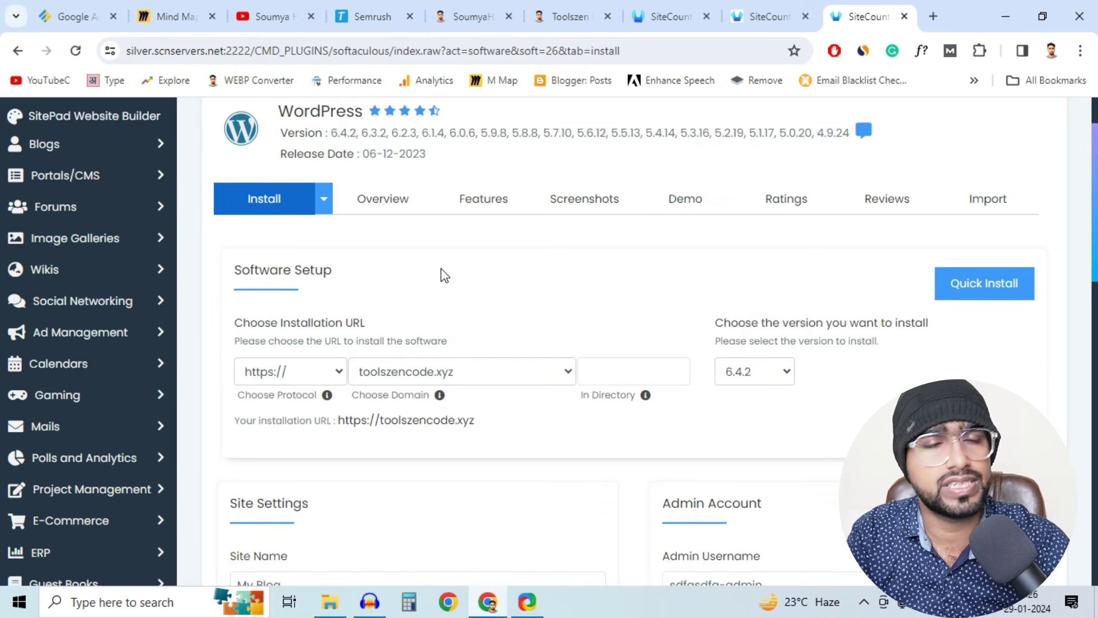
pyautogui.scroll(-3, 442, 273)
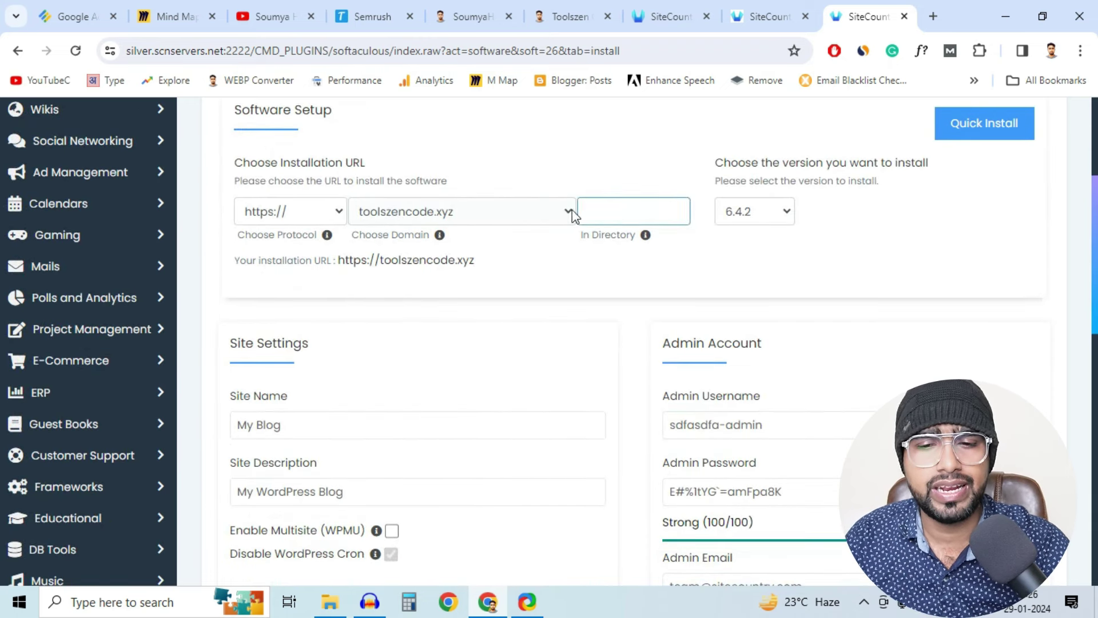
pyautogui.scroll(-3, 567, 282)
pyautogui.click(286, 268)
pyautogui.doubleClick(285, 268)
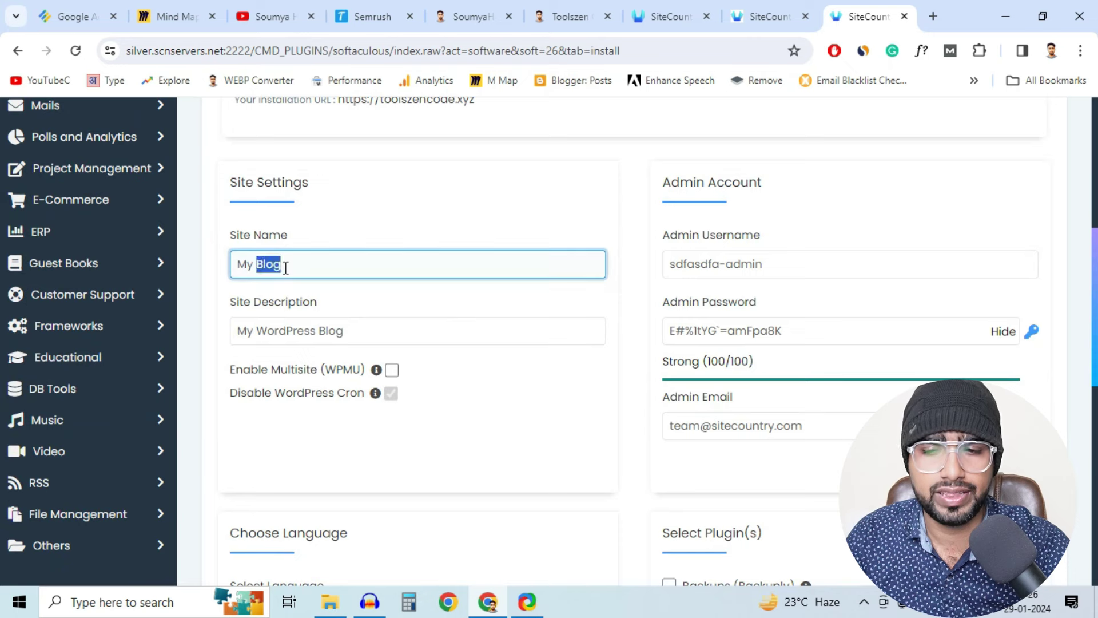
pyautogui.press('BackSpace')
pyautogui.press('BackSpace')
pyautogui.press('BackSpace')
pyautogui.press('BackSpace')
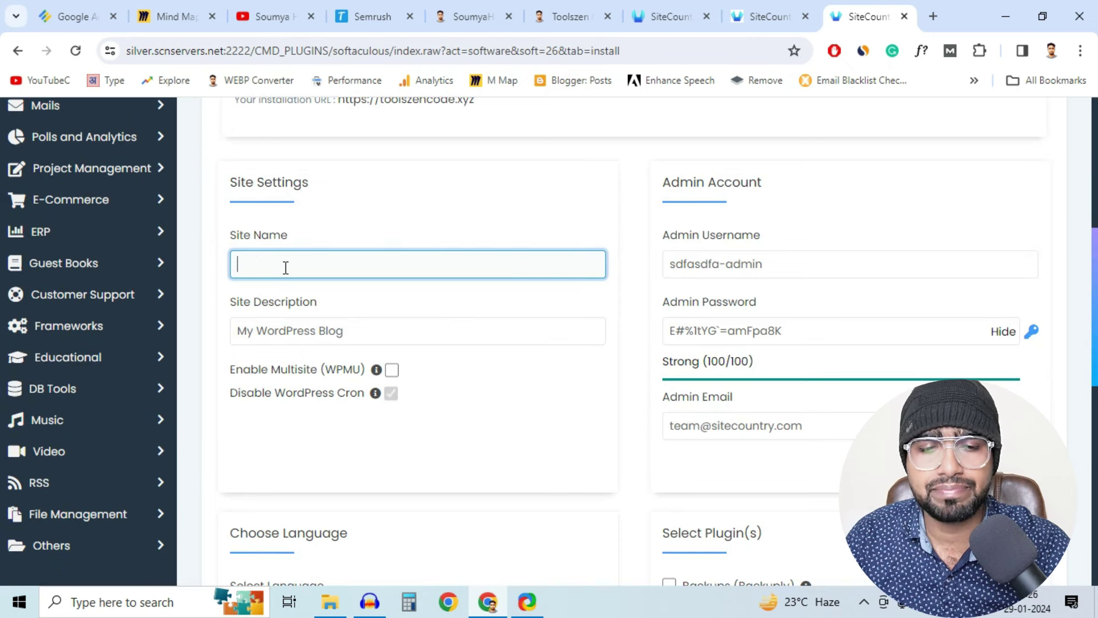
pyautogui.write('too')
pyautogui.hotkey('ctrl', 'a')
pyautogui.write('ToolsZen Coupon Code')
pyautogui.hotkey('ctrl', 'a')
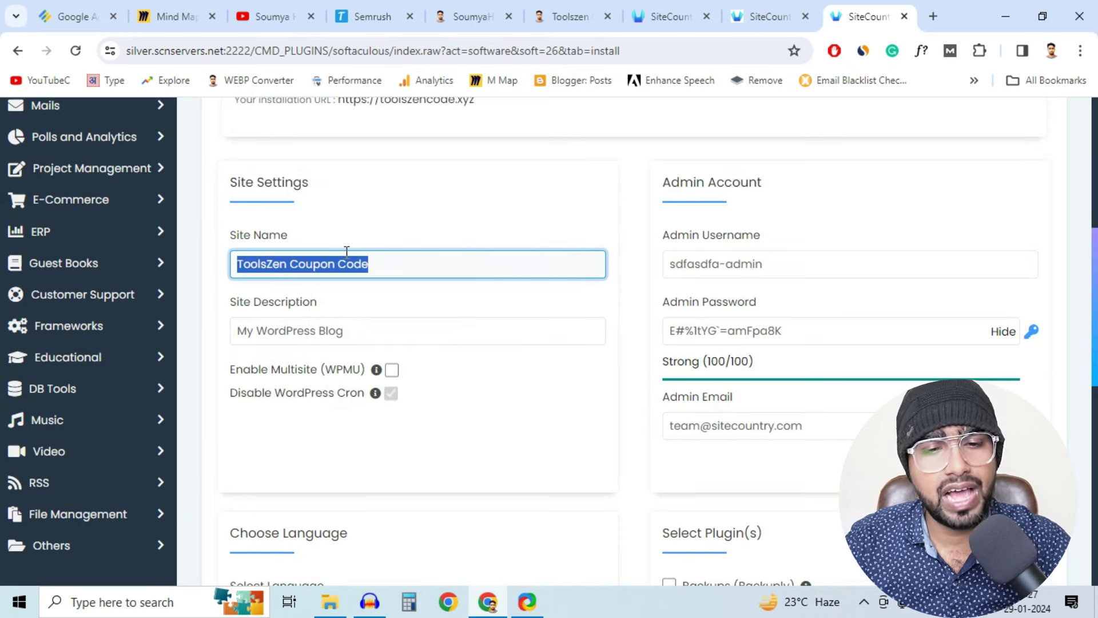
# Set the site description to "ToolsZen Coupon Code | Toolszen Reviews | Toolszen Promo Codes"
pyautogui.tripleClick(286, 336)
pyautogui.write('ToolsZen Coupon Code')
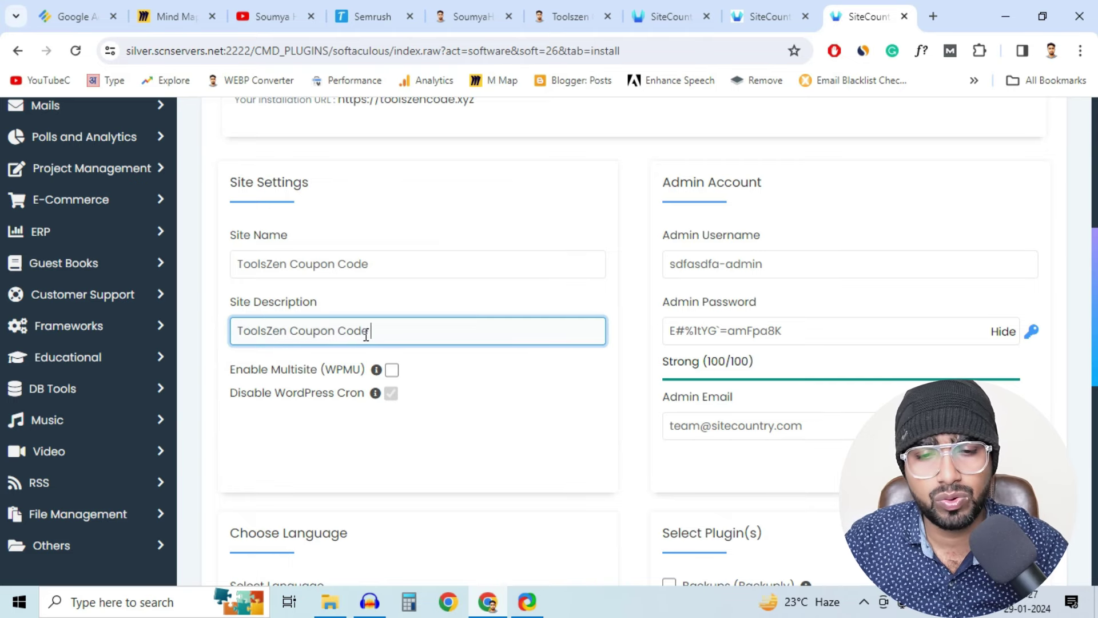
pyautogui.write('| T')
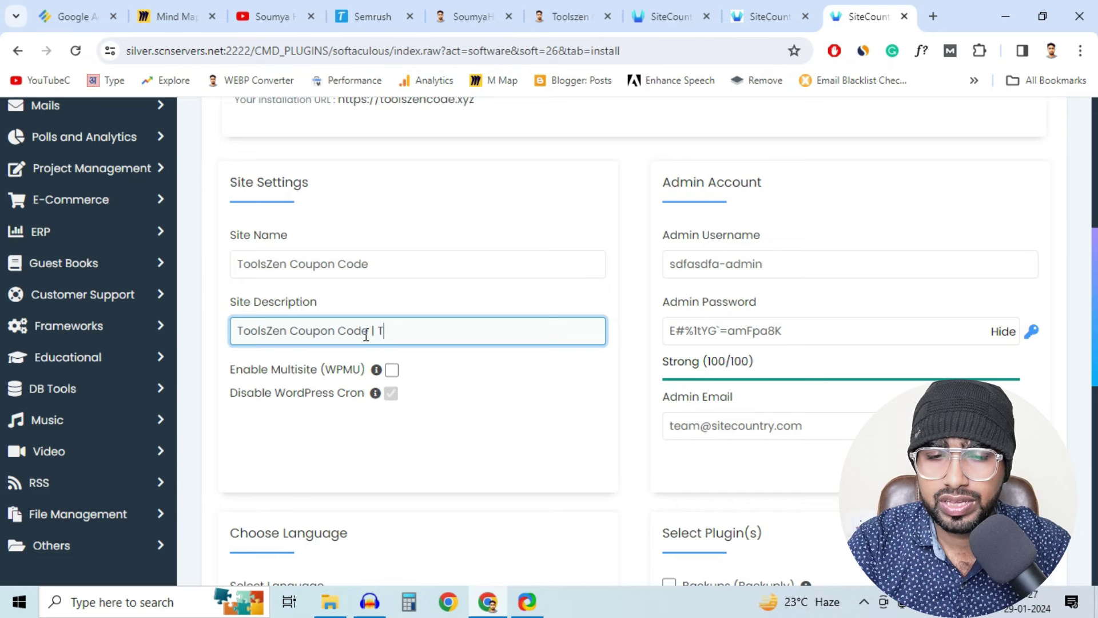
pyautogui.write('ools')
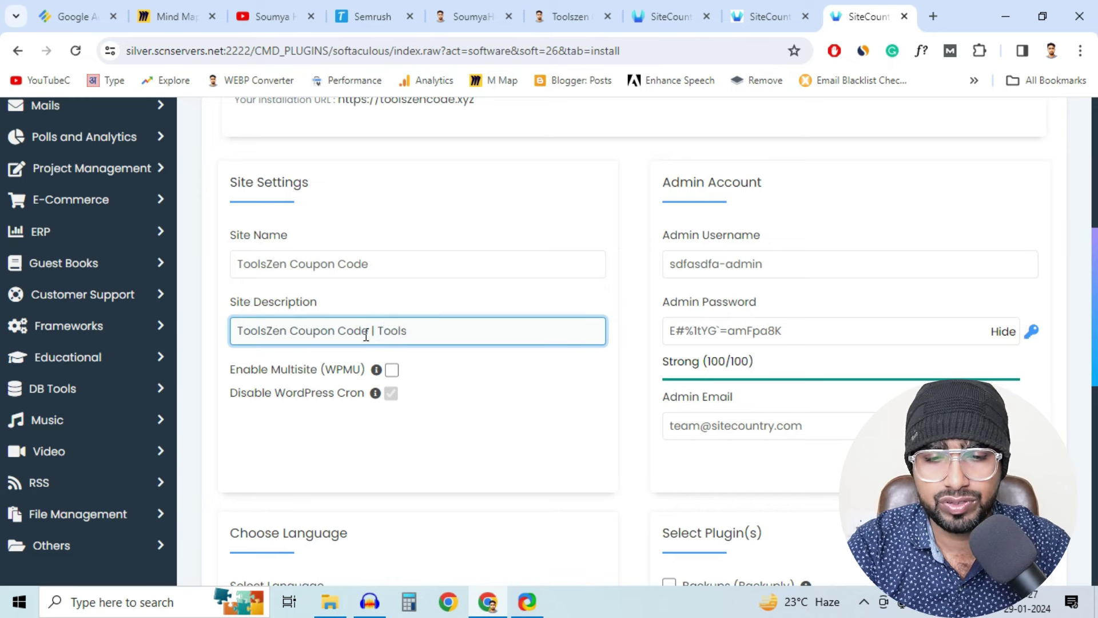
pyautogui.write('zen Review')
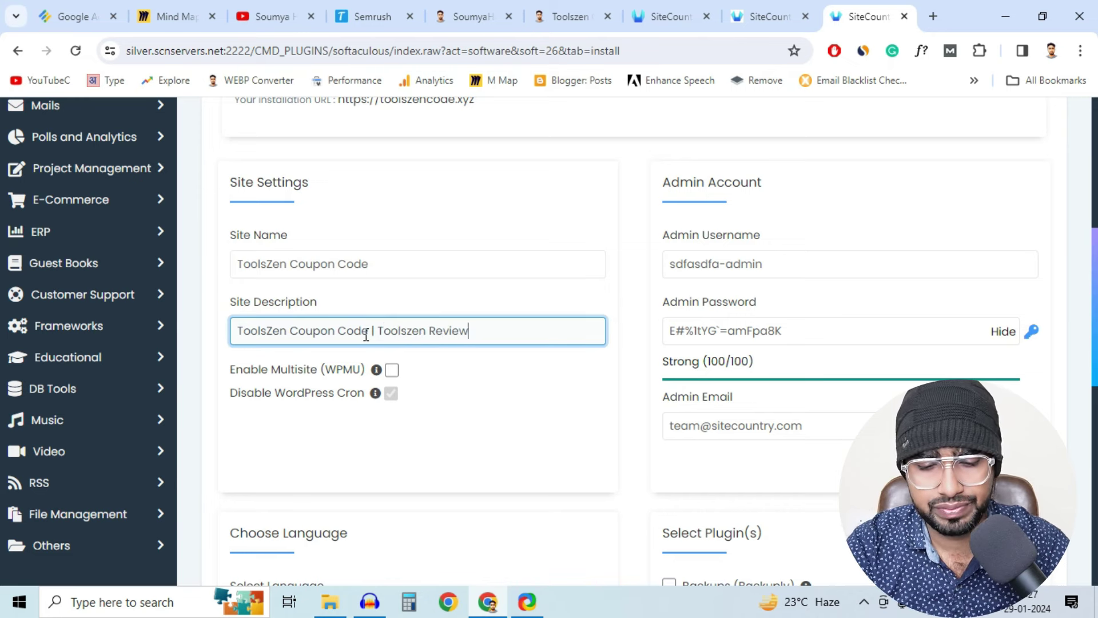
pyautogui.write('s | T')
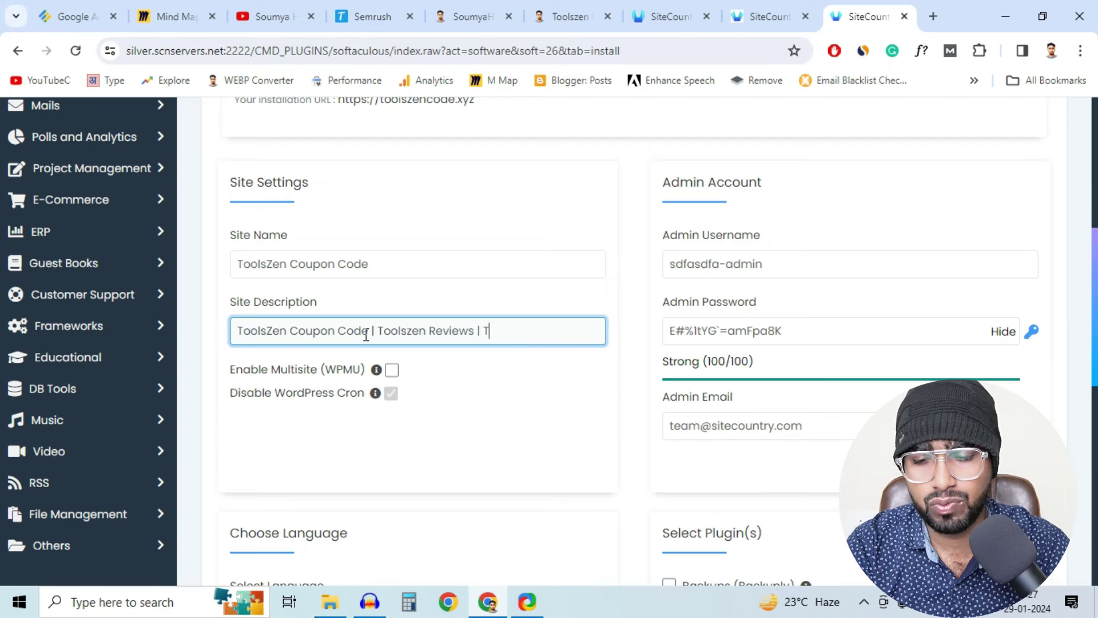
pyautogui.write('oolszen')
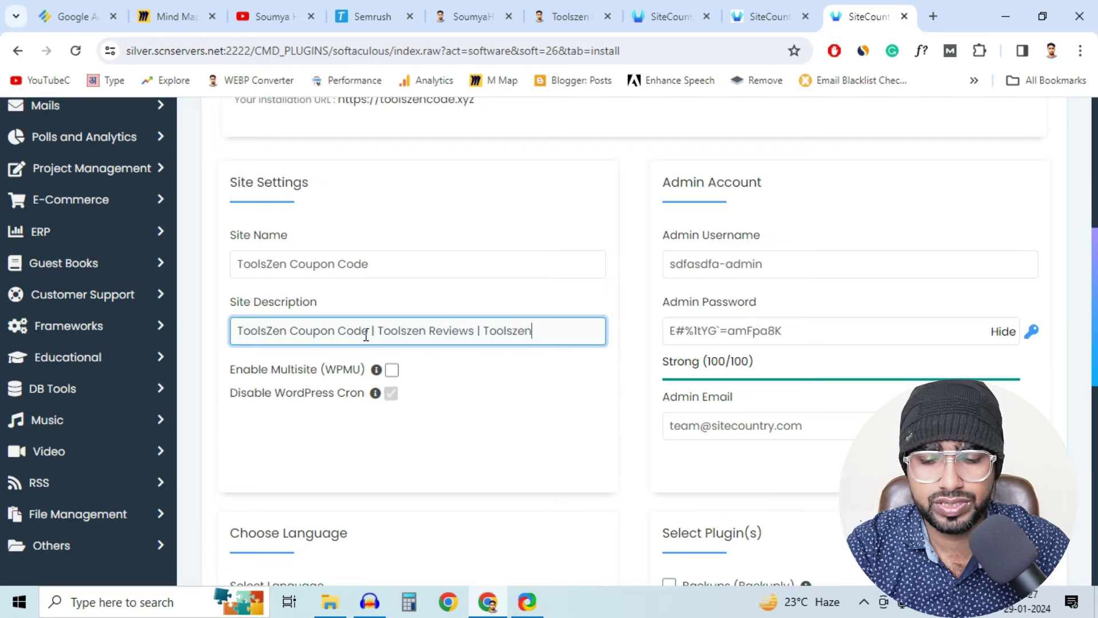
pyautogui.write(' Promo Codes')
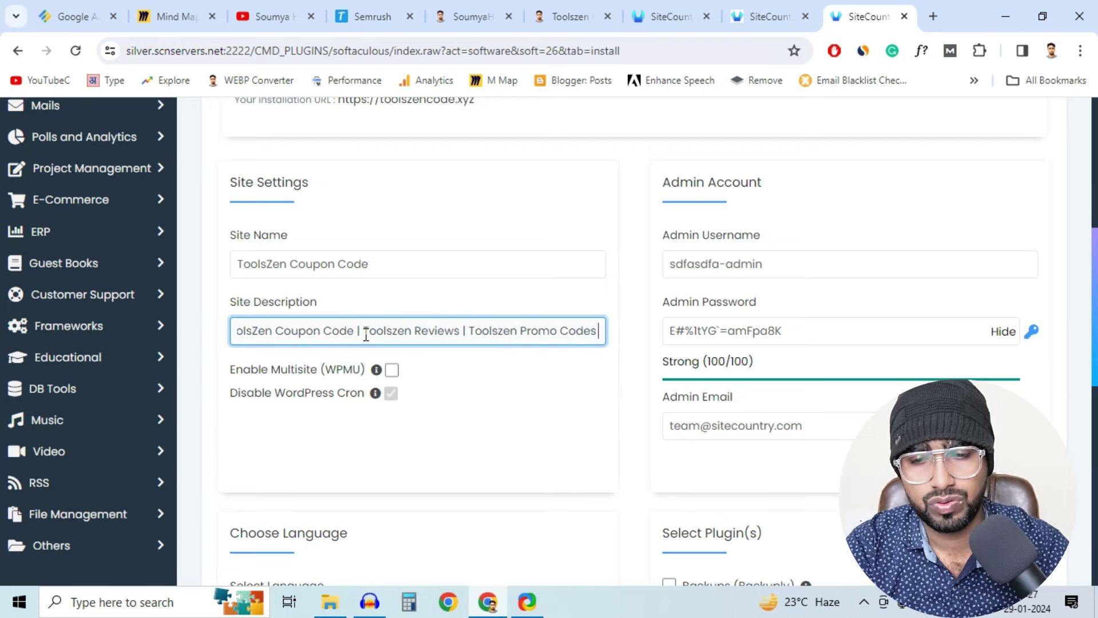
pyautogui.press('BackSpace')
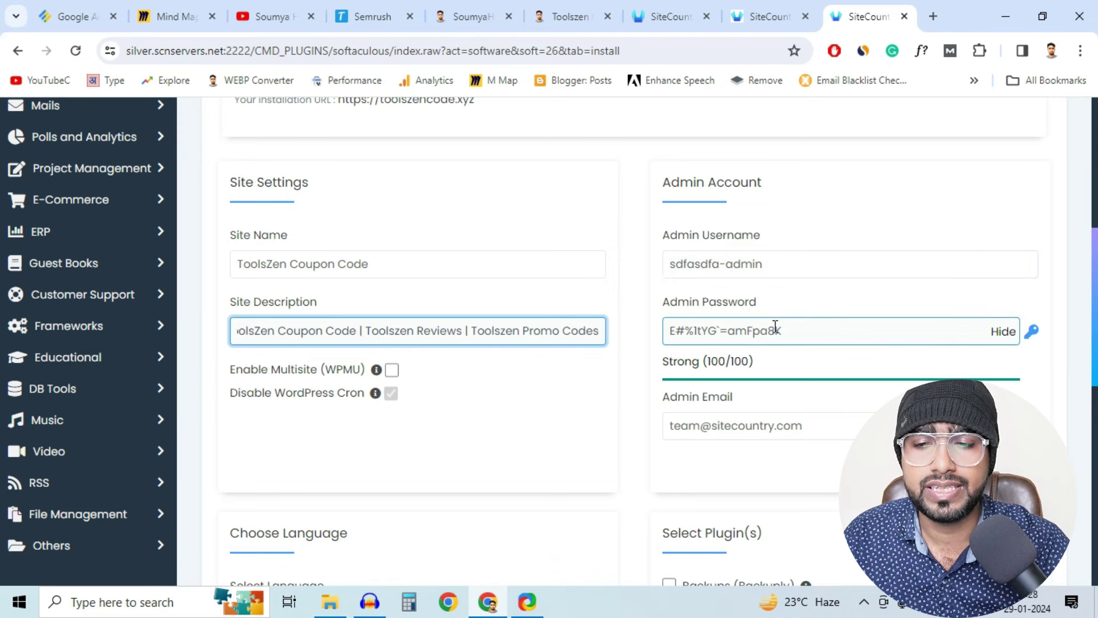
# Clear the default admin username and run the WordPress installation for toolszencode.xyz
pyautogui.tripleClick(780, 265)
pyautogui.press('BackSpace')
pyautogui.scroll(-10, 779, 265)
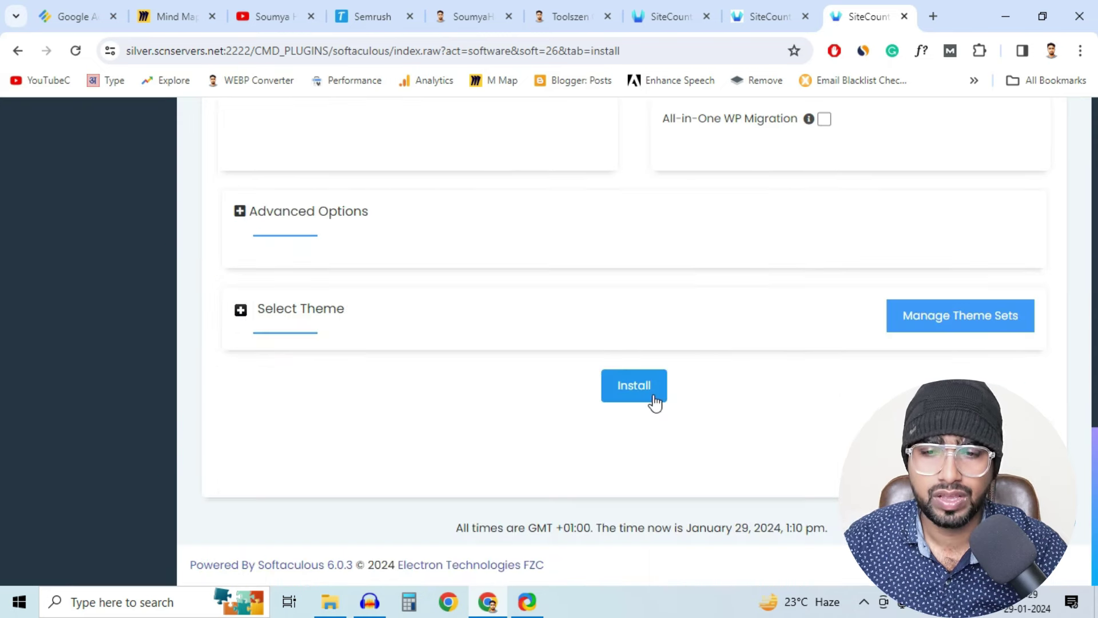
pyautogui.click(654, 394)
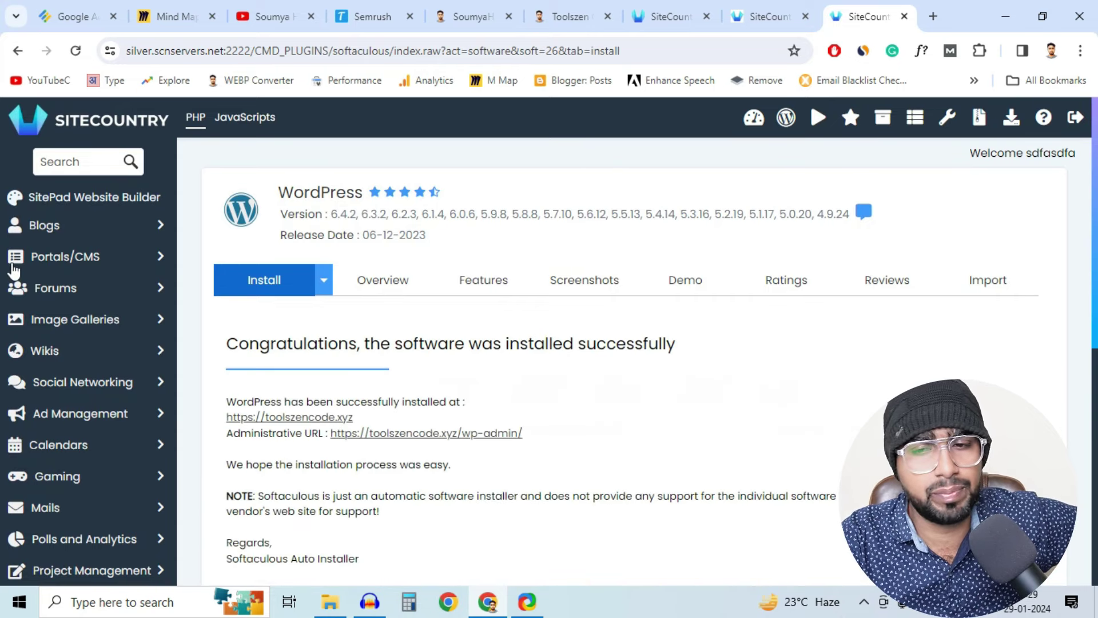
# Open the administrative URL of the new WordPress site, then return to the installation page
pyautogui.click(449, 439)
pyautogui.click(775, 7)
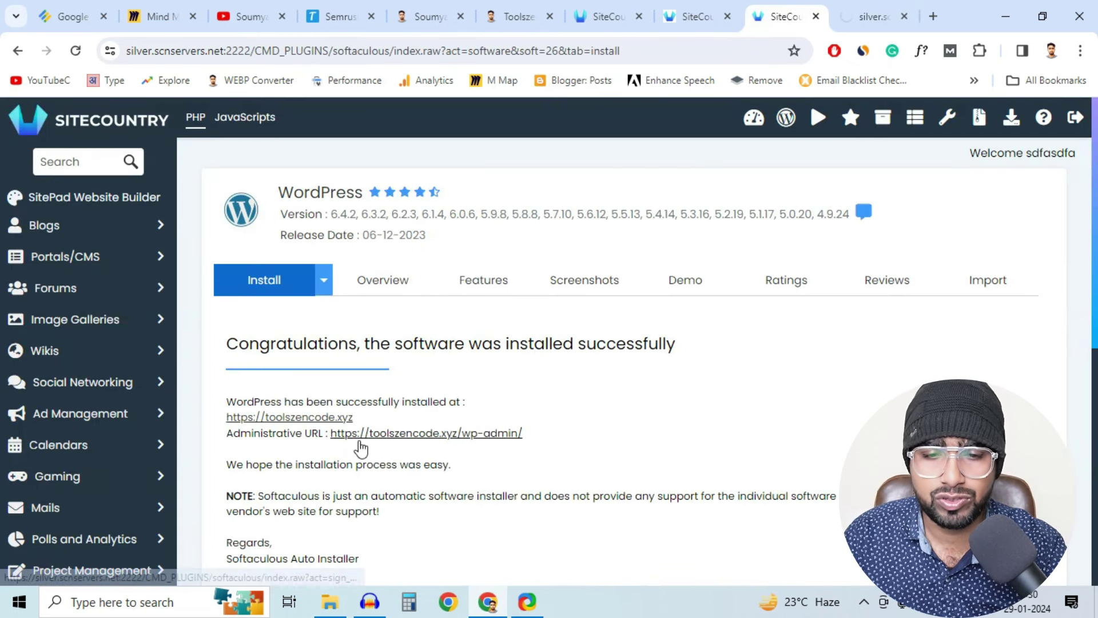
# Proceed past the certificate warning to the toolszencode.xyz admin dashboard and dismiss the WordPress welcome panel
pyautogui.moveTo(461, 452); pyautogui.dragTo(457, 433)
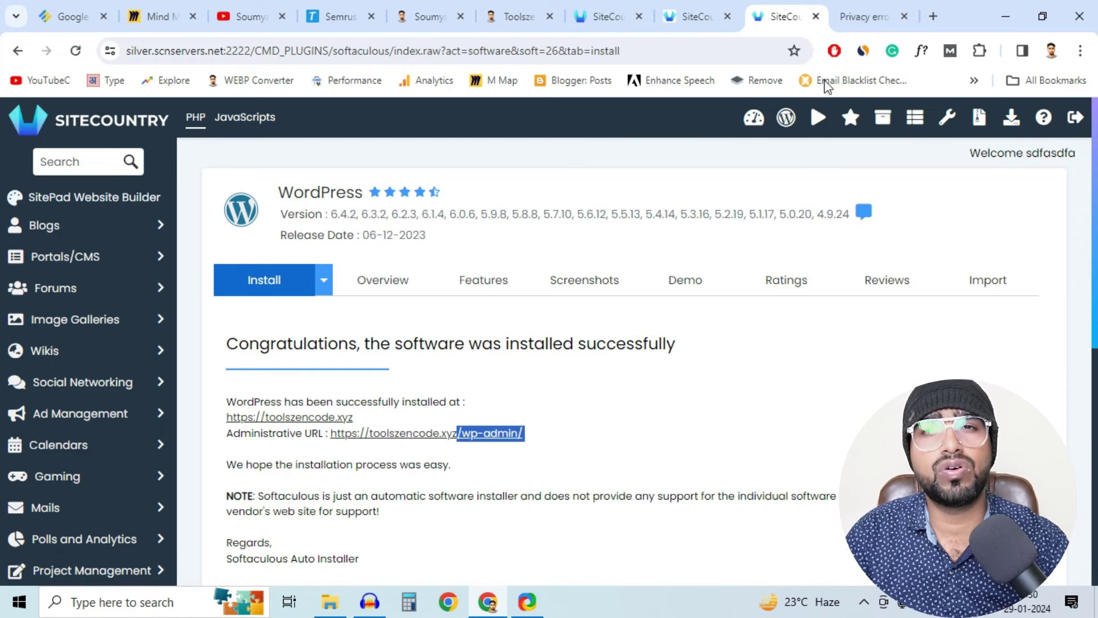
pyautogui.click(845, 10)
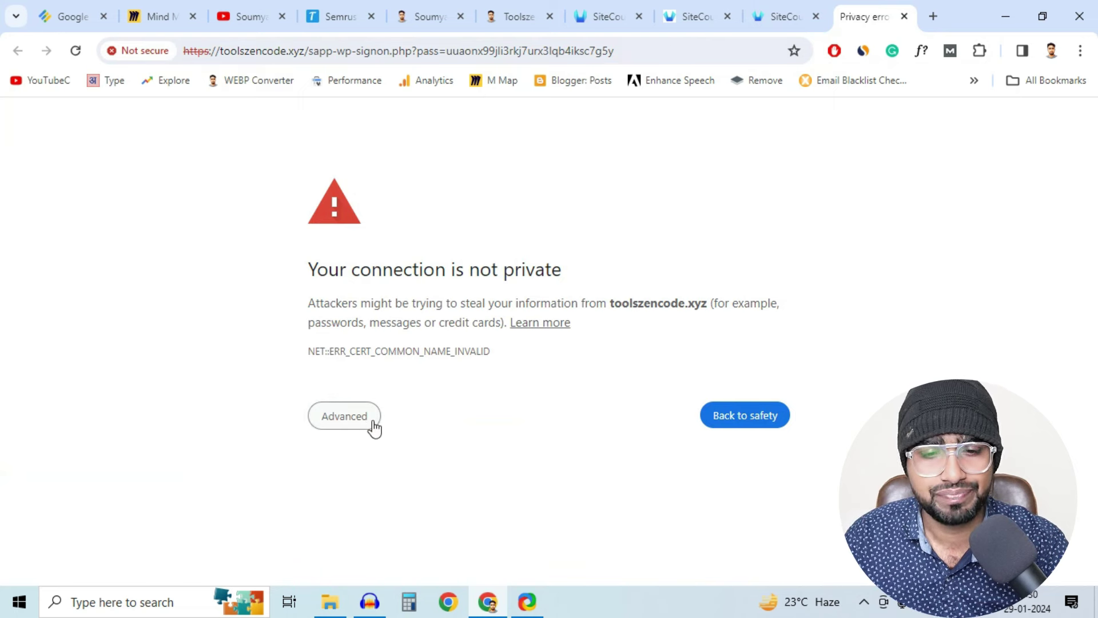
pyautogui.click(356, 426)
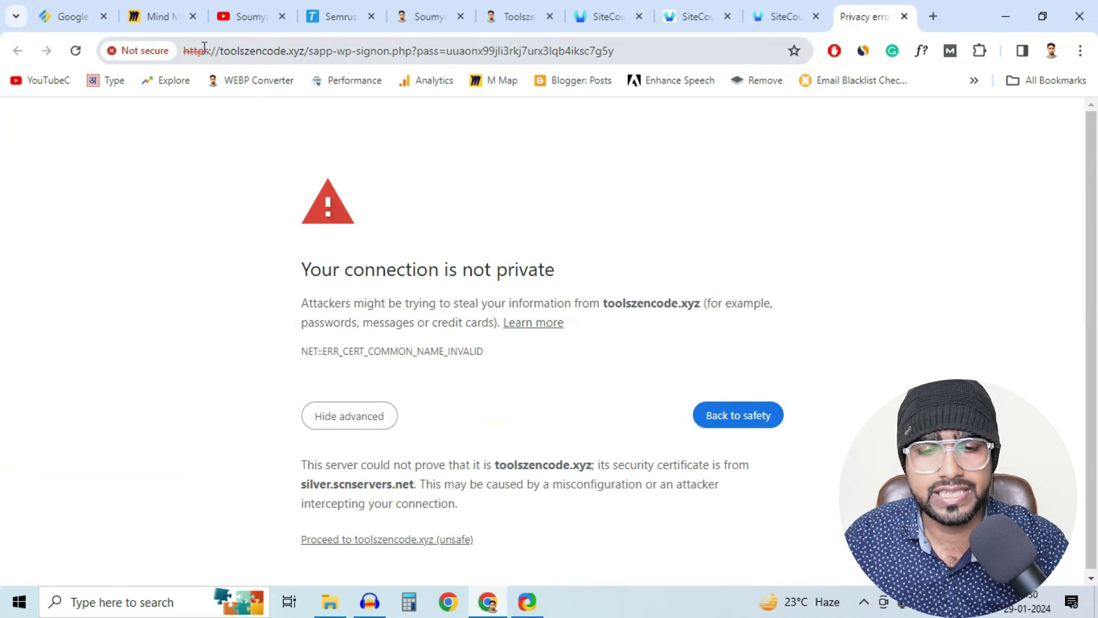
pyautogui.click(380, 538)
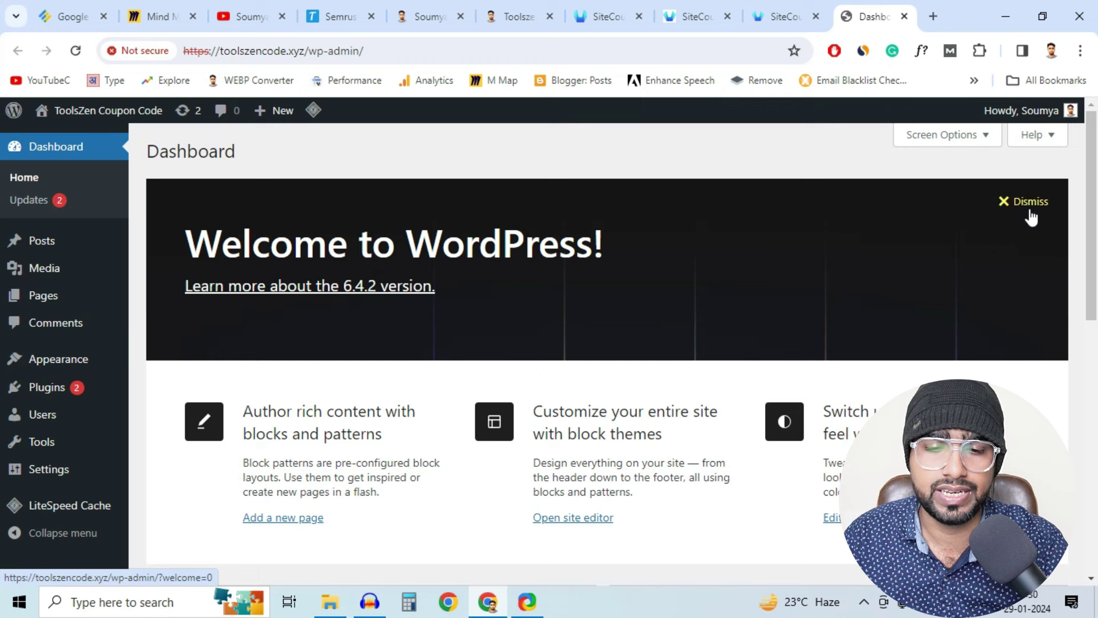
pyautogui.click(1024, 202)
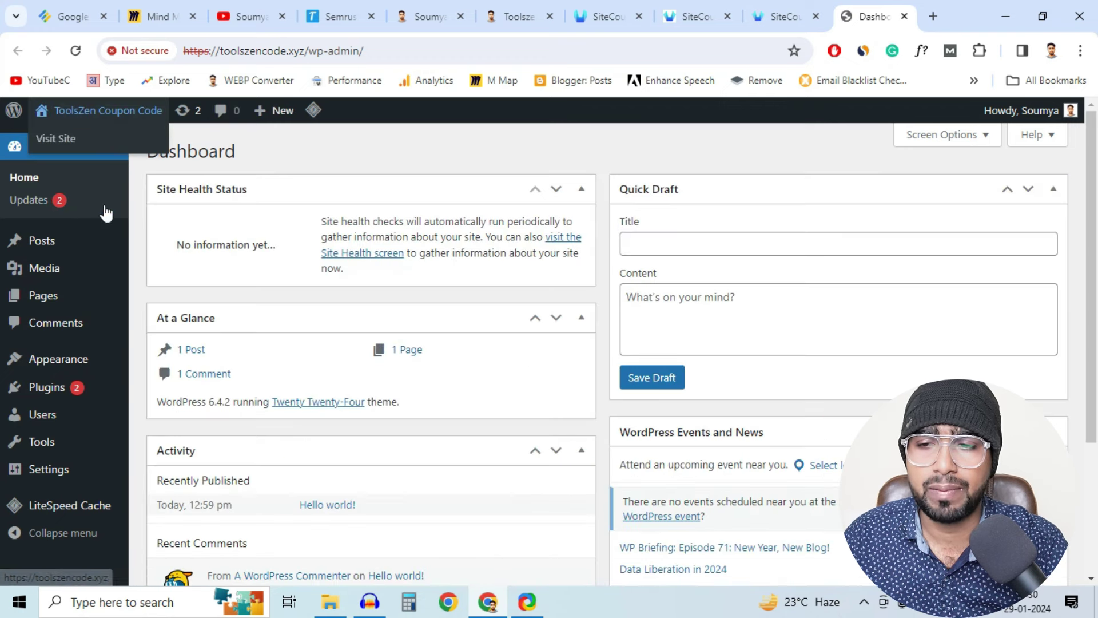
pyautogui.moveTo(115, 394)
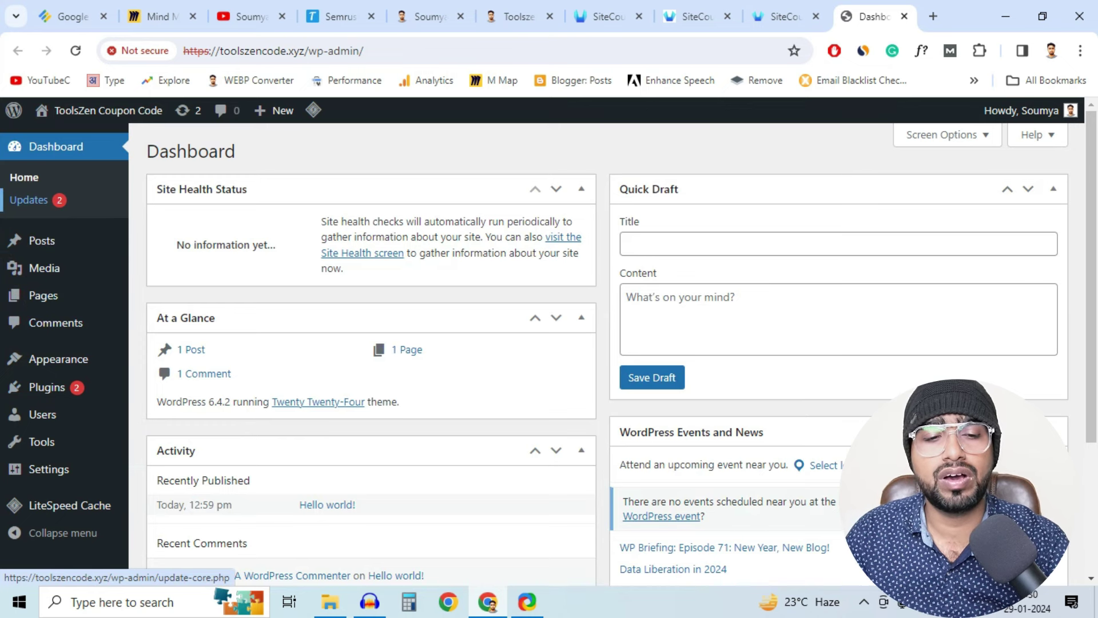
pyautogui.click(247, 13)
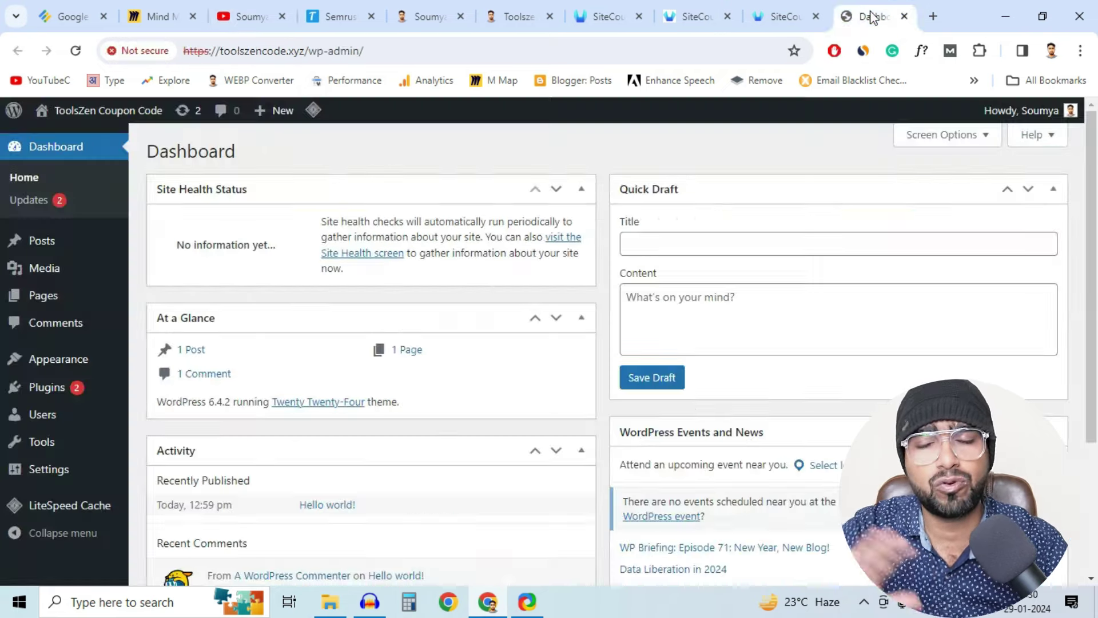
pyautogui.click(872, 17)
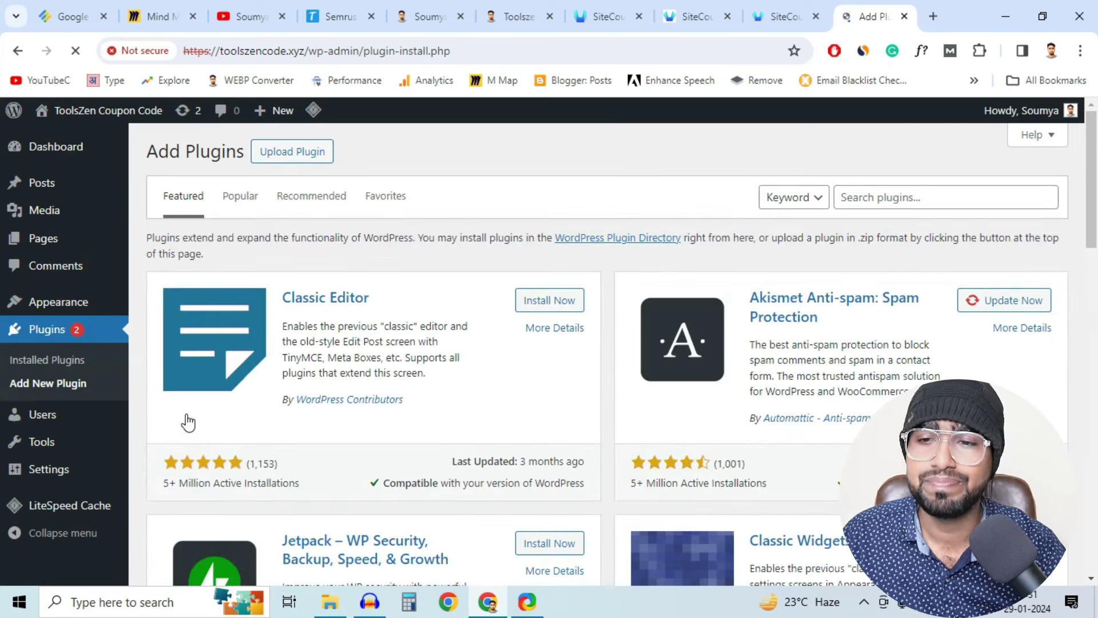
# Install and activate the Jetpack – WP Security, Backup, Speed, & Growth plugin, and dismiss the activation notice
pyautogui.scroll(-3, 588, 314)
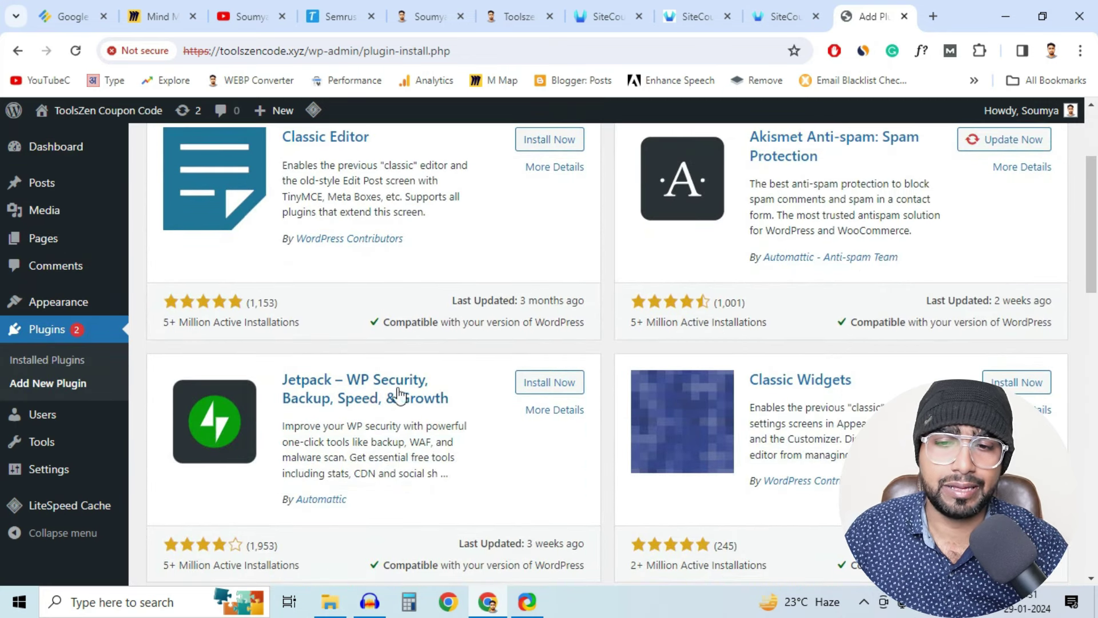
pyautogui.click(570, 388)
pyautogui.scroll(-3, 570, 387)
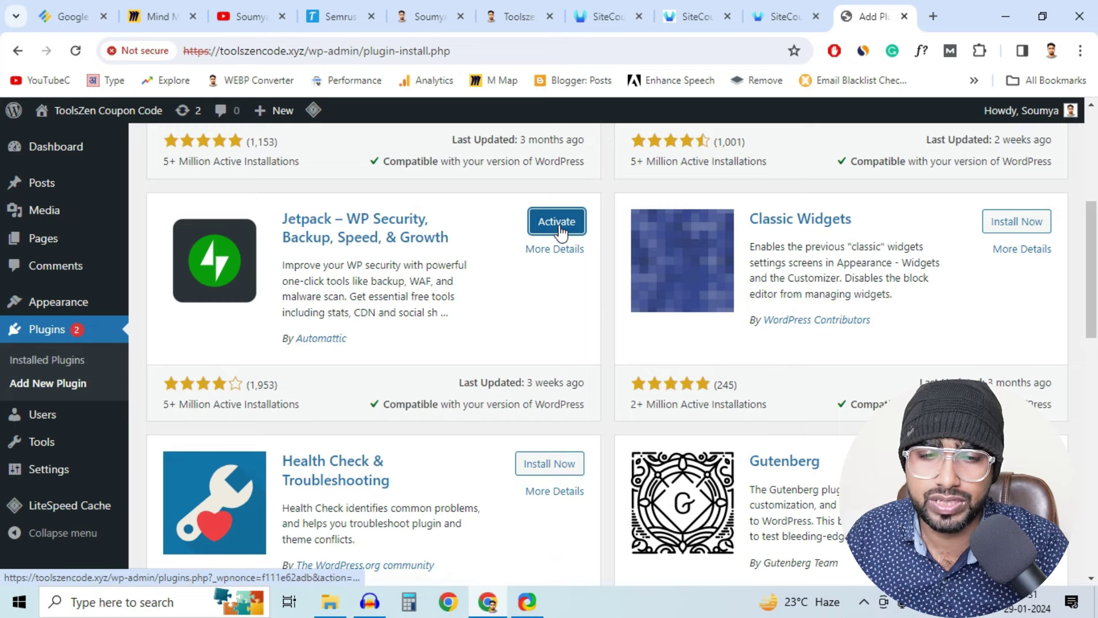
pyautogui.click(559, 228)
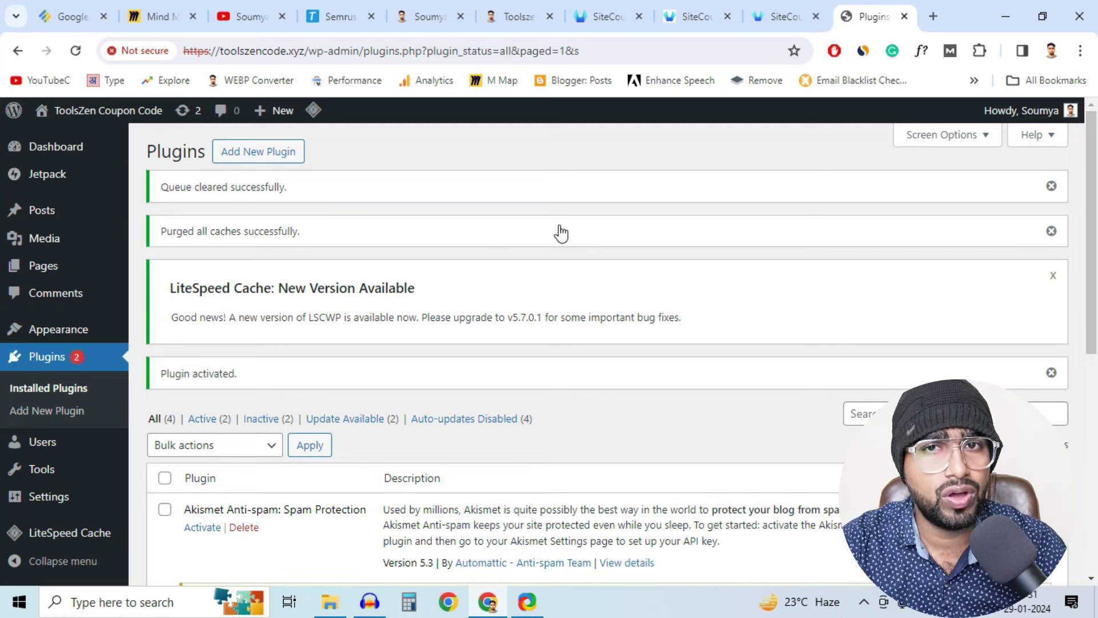
pyautogui.click(1051, 372)
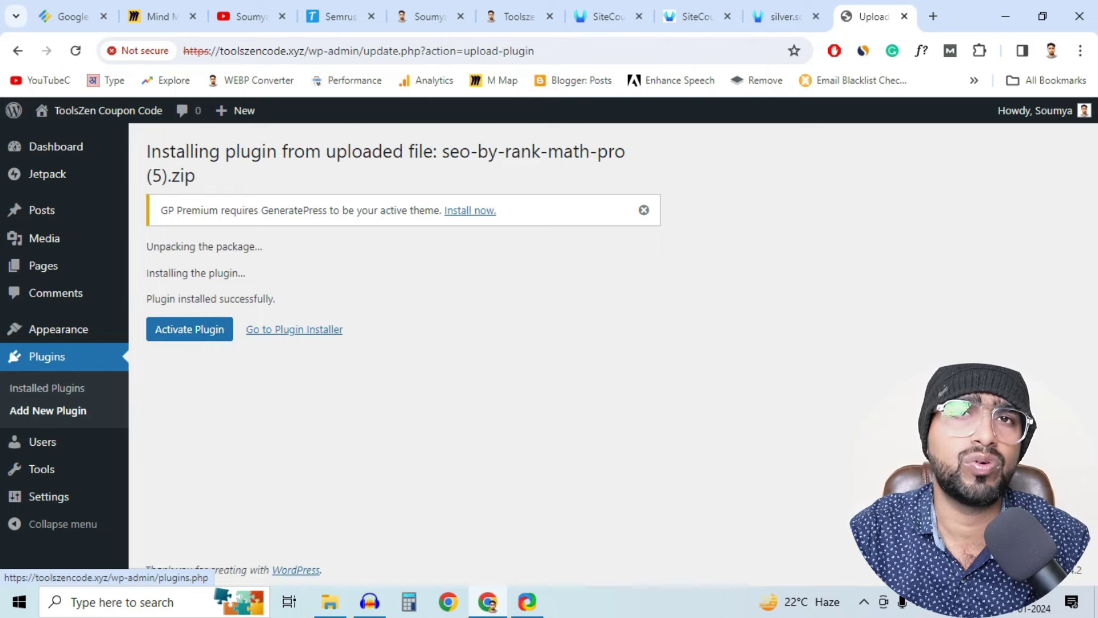
# Activate the Rank Math Pro plugin installed from seo-by-rank-math-pro (5).zip
pyautogui.click(207, 344)
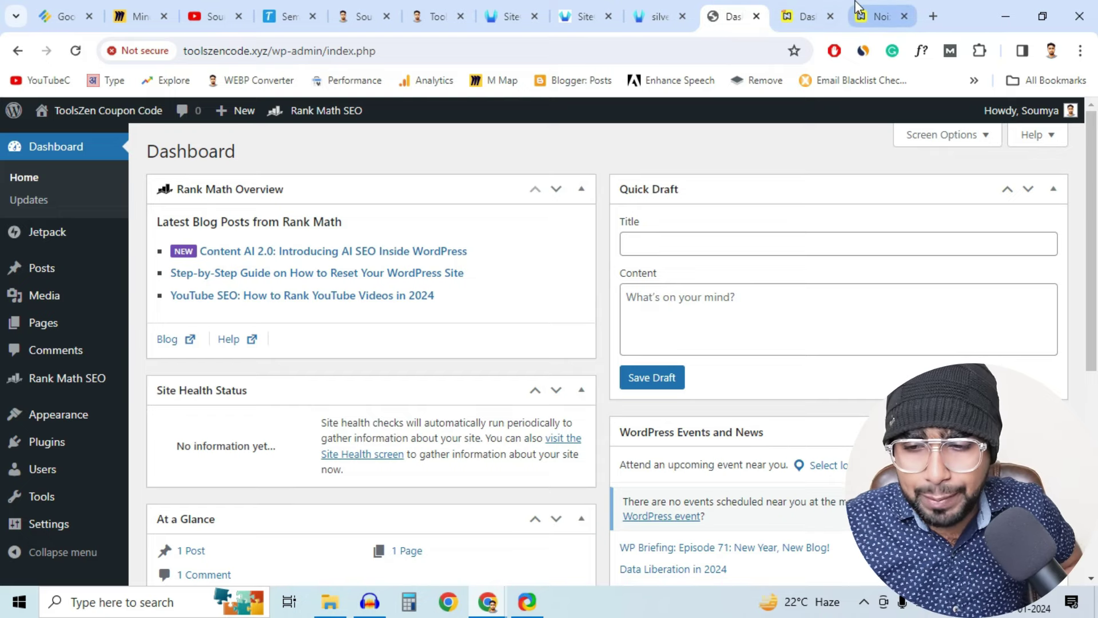
# Examine the main heading of the nizzoapk.com homepage as a single-topic blog example and check the micro niche videos on YouTube
pyautogui.click(872, 14)
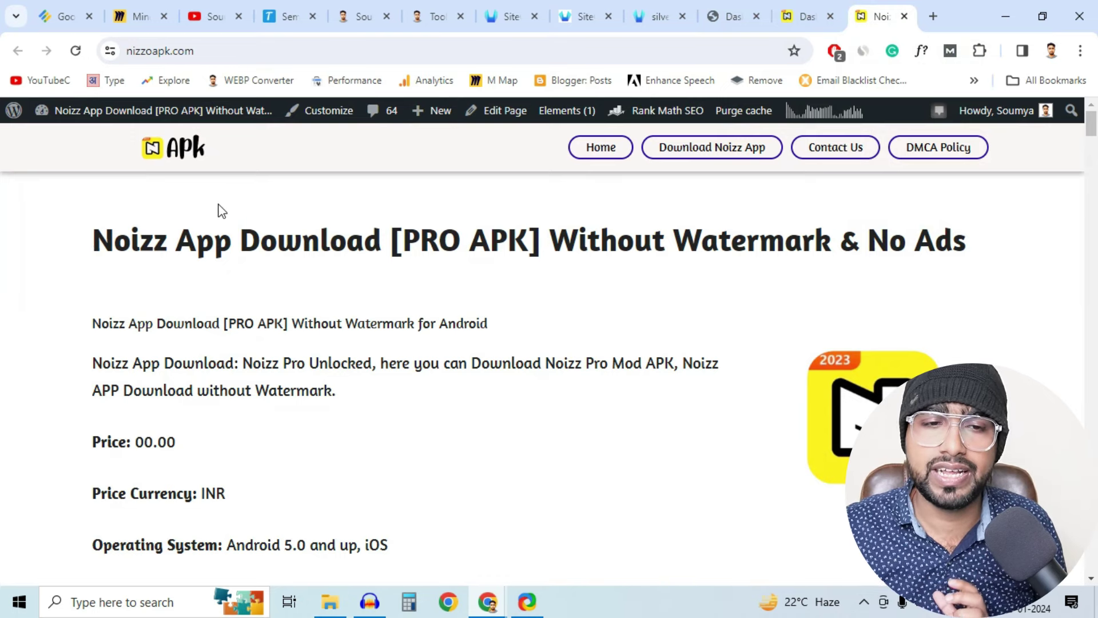
pyautogui.moveTo(93, 239); pyautogui.dragTo(972, 211)
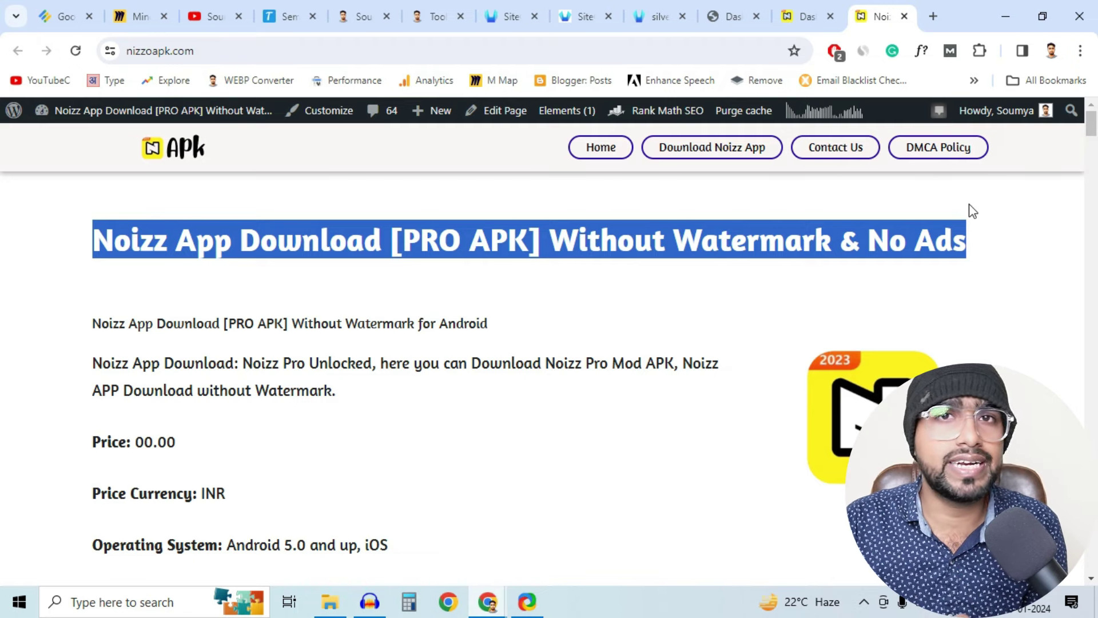
pyautogui.click(207, 16)
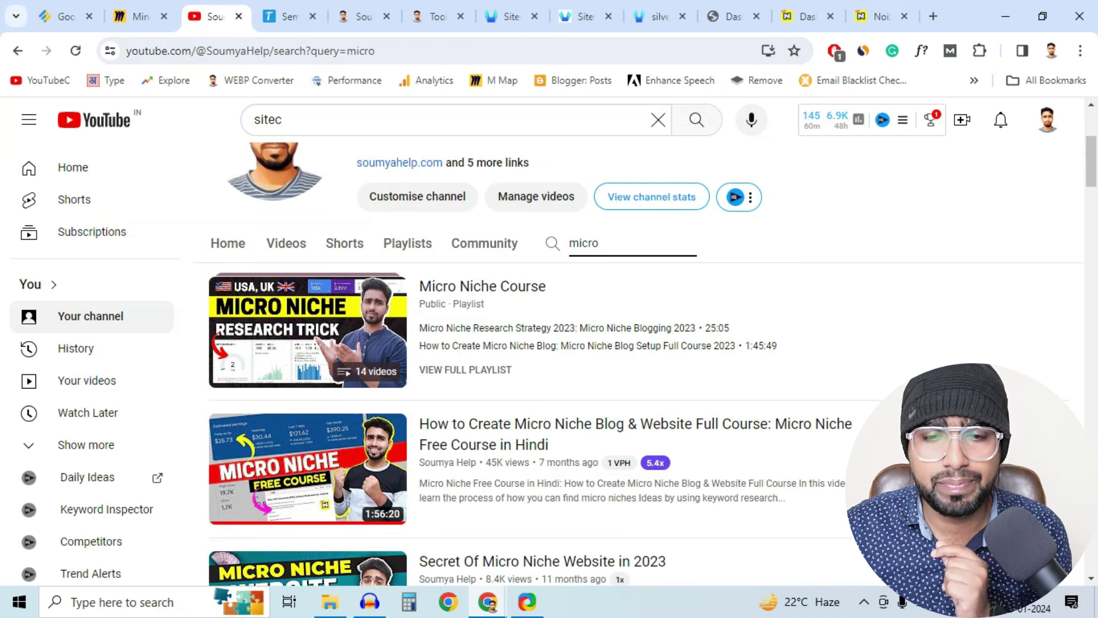
pyautogui.click(886, 8)
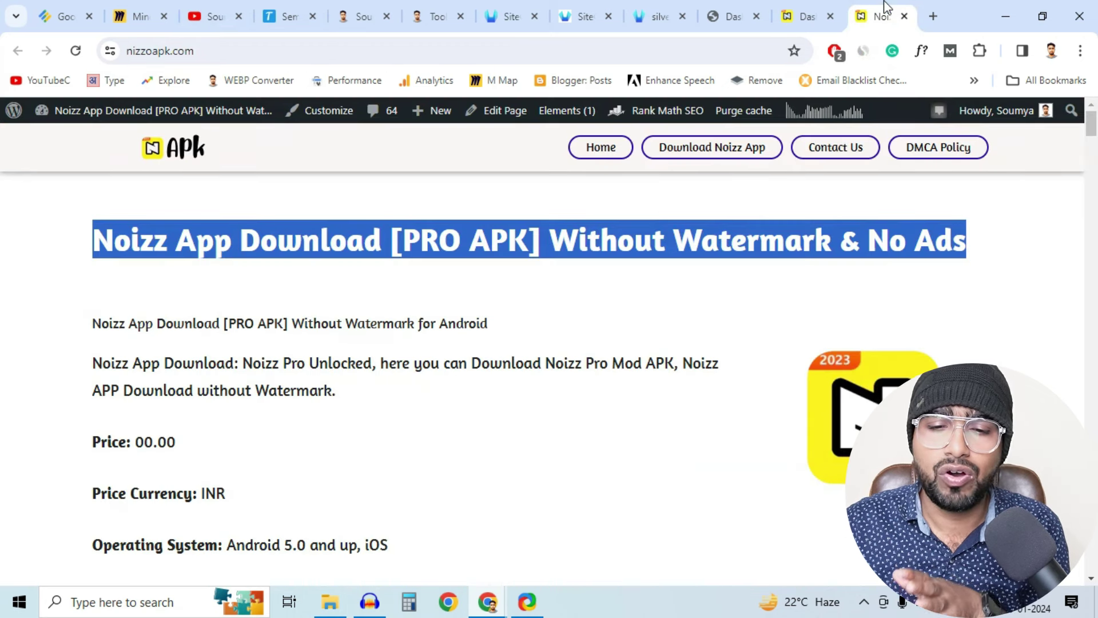
pyautogui.click(995, 282)
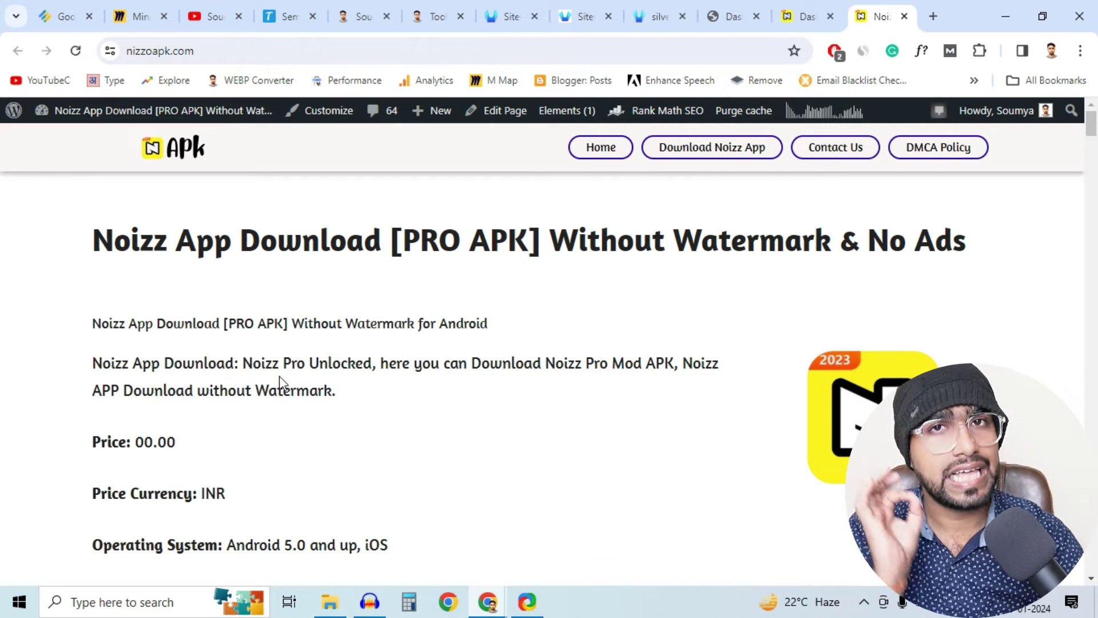
pyautogui.moveTo(102, 268); pyautogui.dragTo(572, 243)
pyautogui.tripleClick(572, 243)
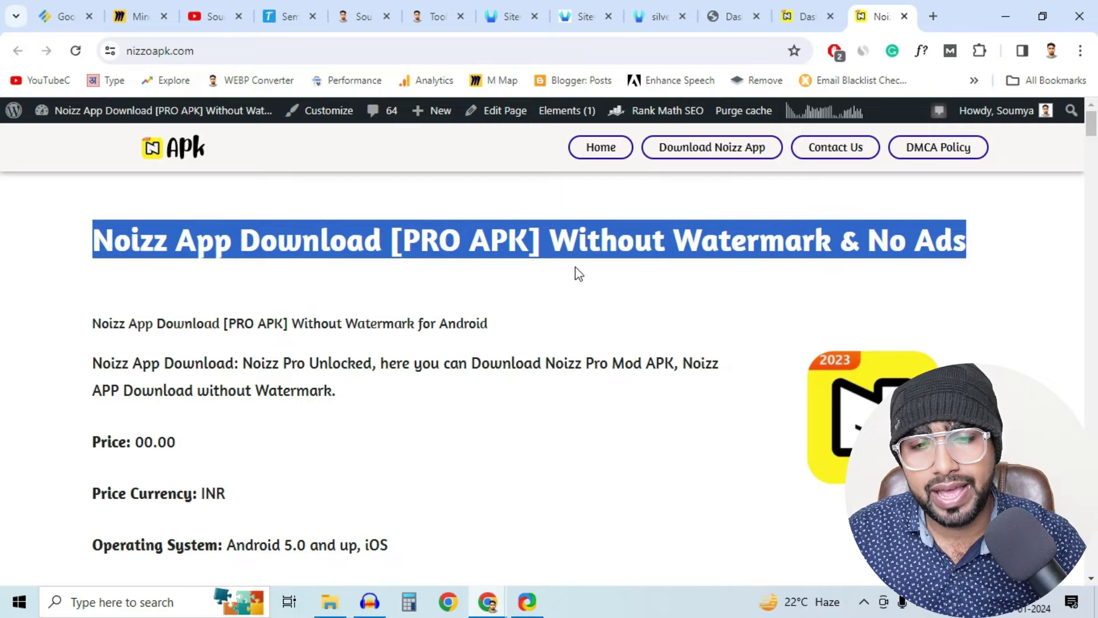
# Review the published Toolszen coupon code article's structure, from the coupon box and pros and cons through the review, plans and tool list
pyautogui.click(449, 14)
pyautogui.scroll(-15, 314, 395)
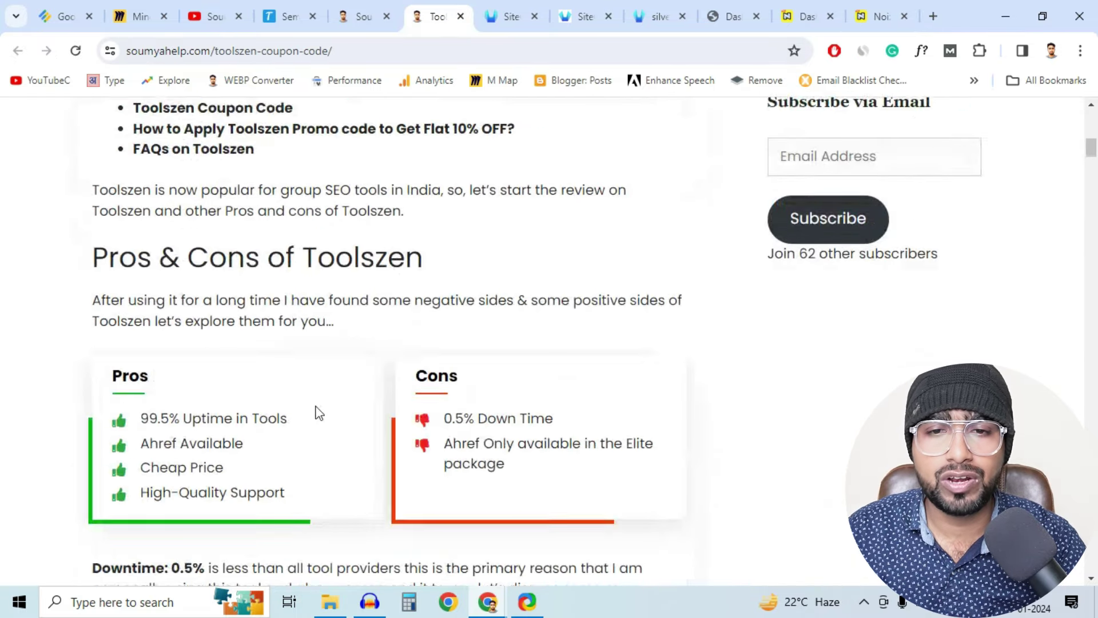
pyautogui.scroll(15, 317, 411)
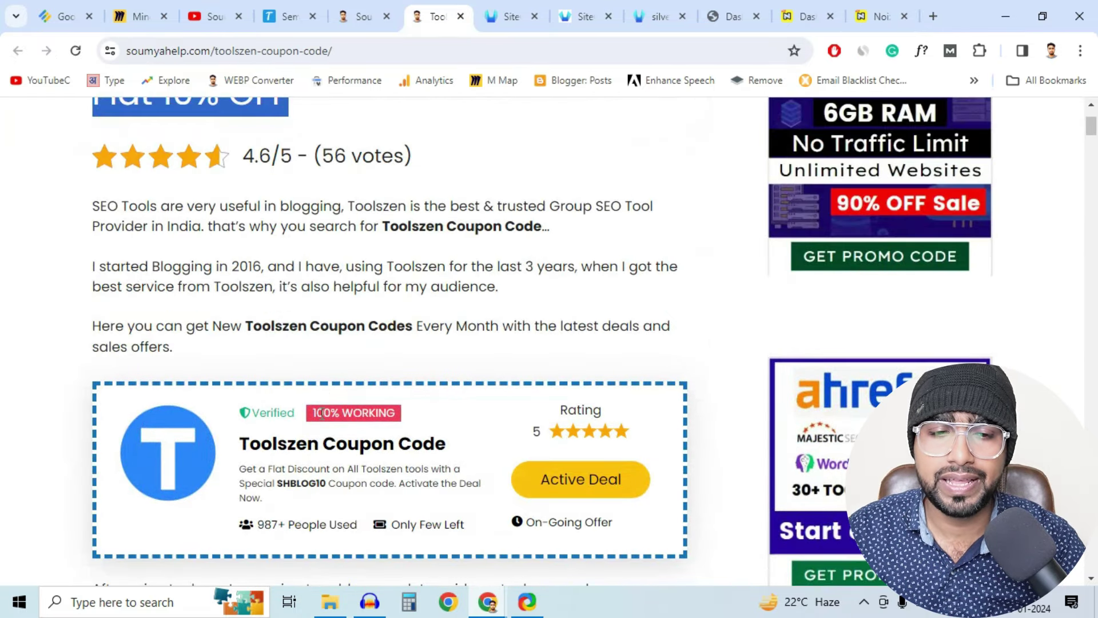
pyautogui.scroll(-3, 308, 426)
pyautogui.scroll(-8, 309, 426)
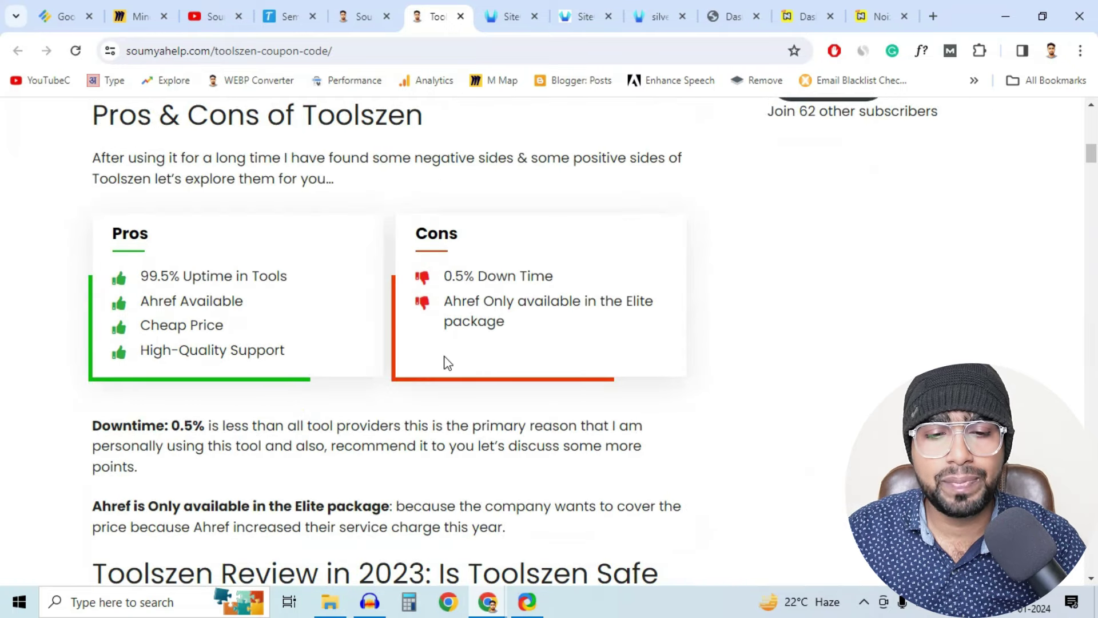
pyautogui.scroll(-6, 445, 362)
pyautogui.scroll(-7, 446, 364)
pyautogui.scroll(7, 417, 372)
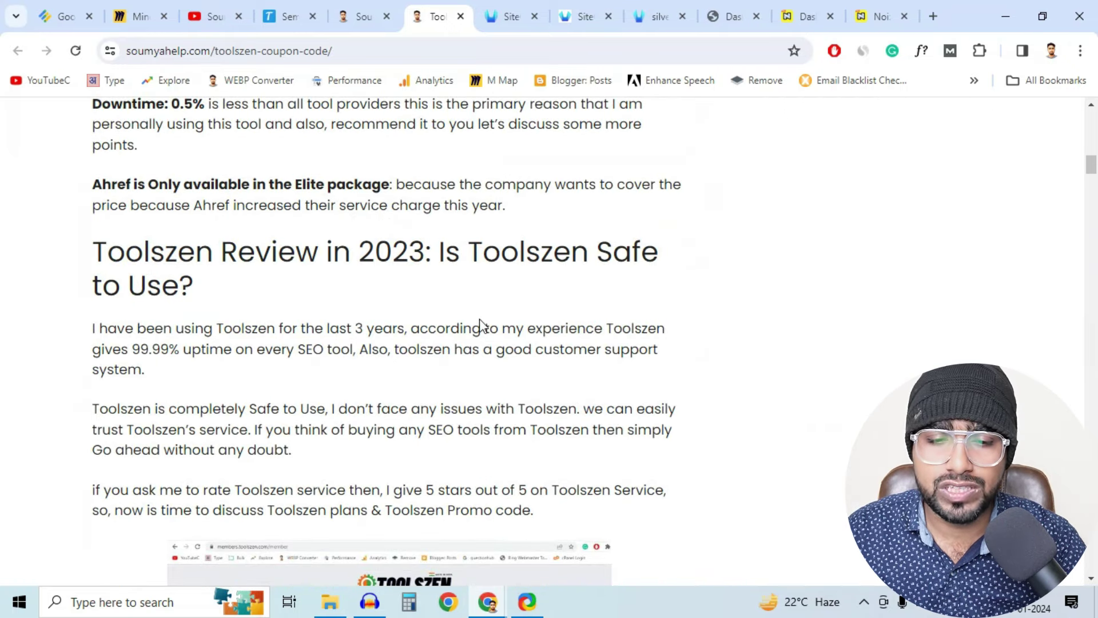
pyautogui.scroll(-15, 323, 283)
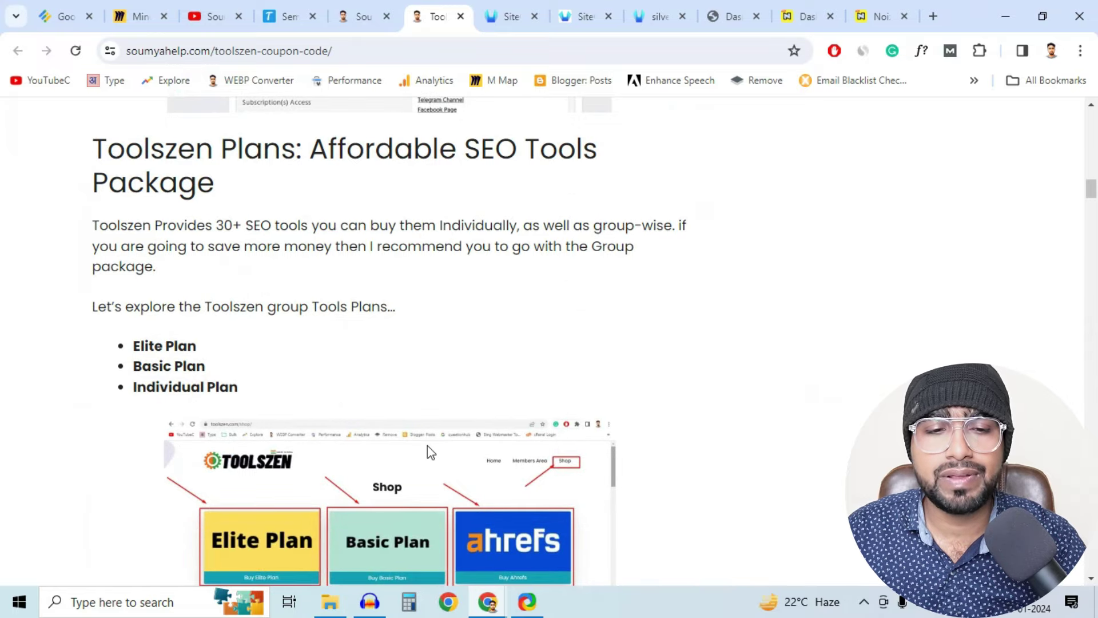
pyautogui.scroll(-15, 431, 452)
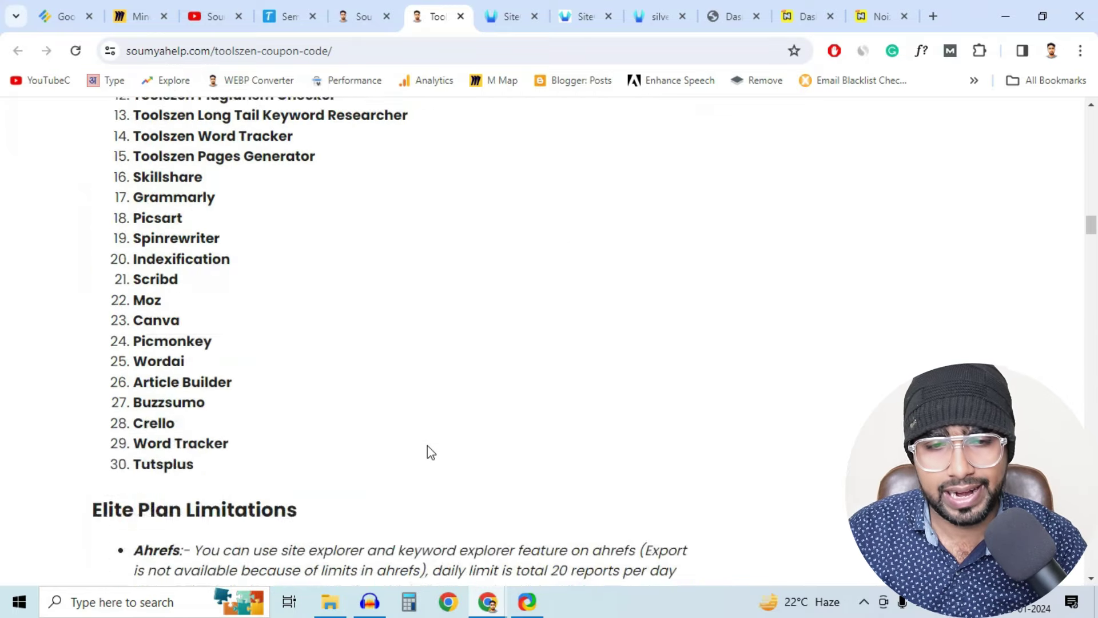